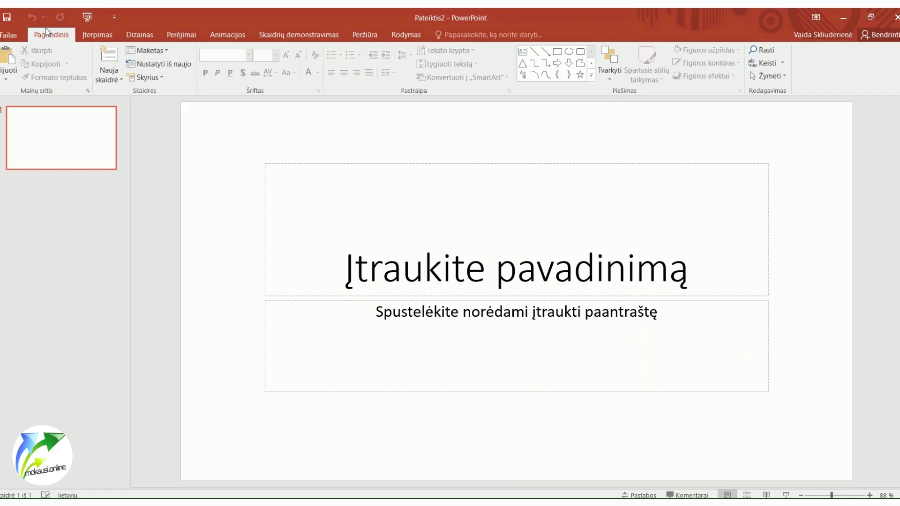
# Step: Switch the first slide to the blank Tuščia layout
pyautogui.click(132, 50)
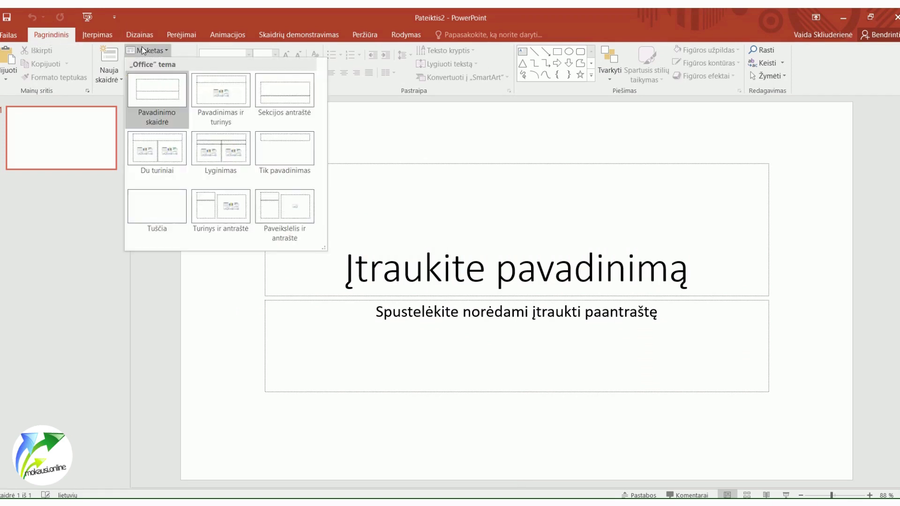
pyautogui.click(159, 212)
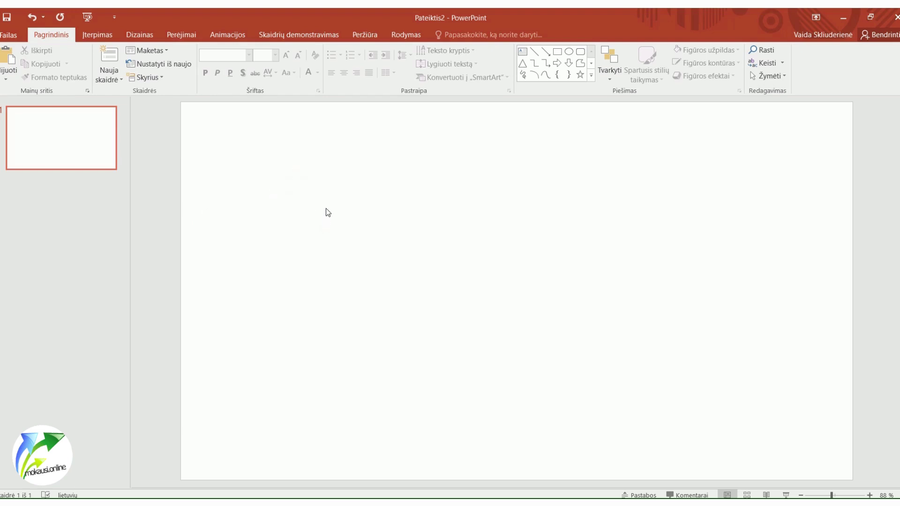
# Step: Fill the slide background with solid magenta from More Colors, then close the background pane
pyautogui.rightClick(334, 188)
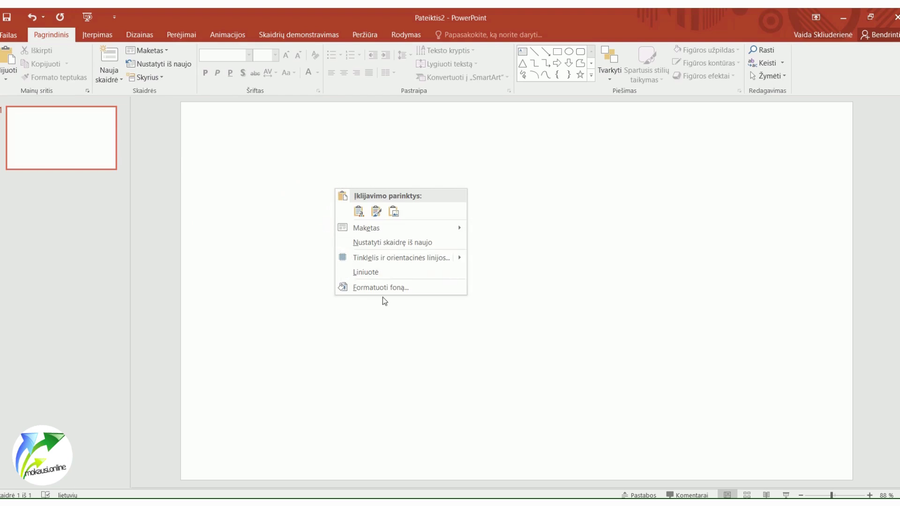
pyautogui.click(373, 288)
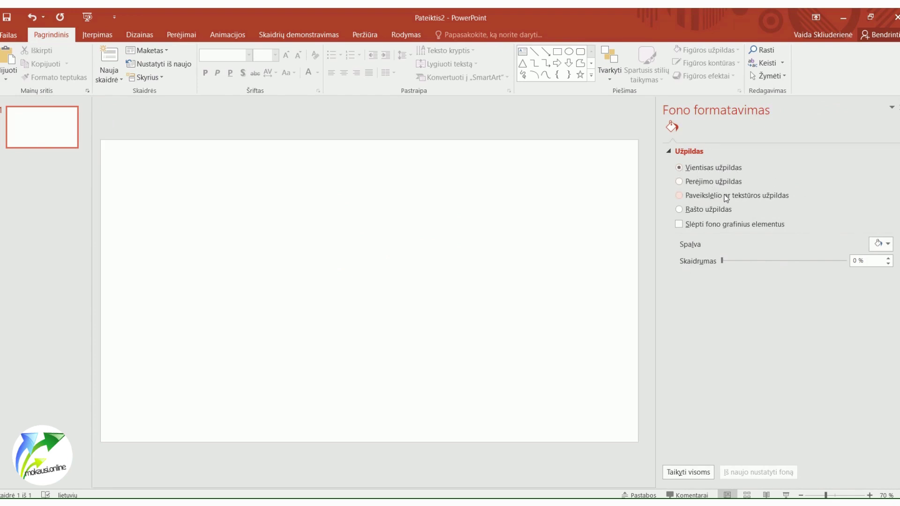
pyautogui.click(886, 249)
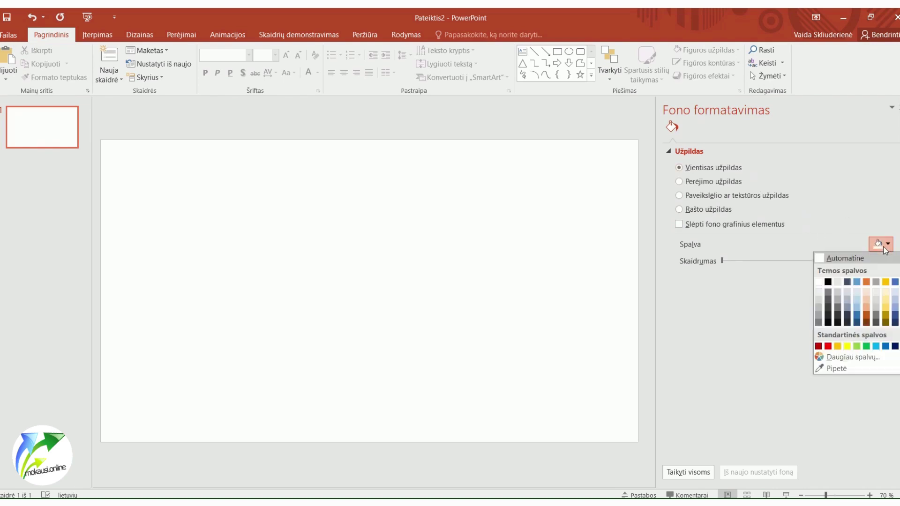
pyautogui.click(866, 358)
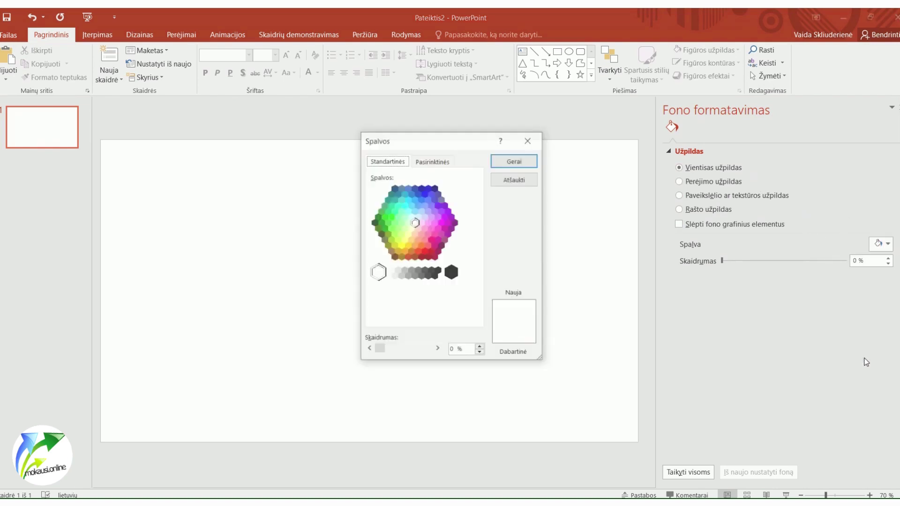
pyautogui.click(442, 222)
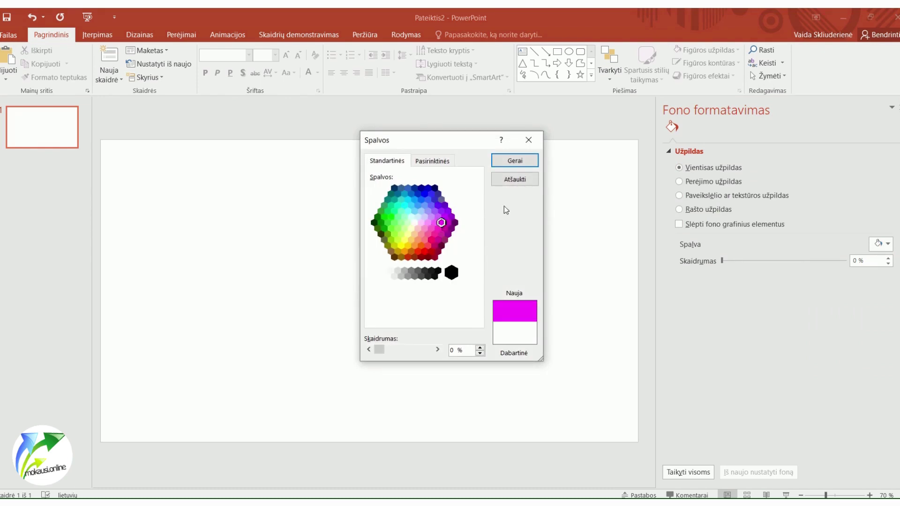
pyautogui.click(504, 164)
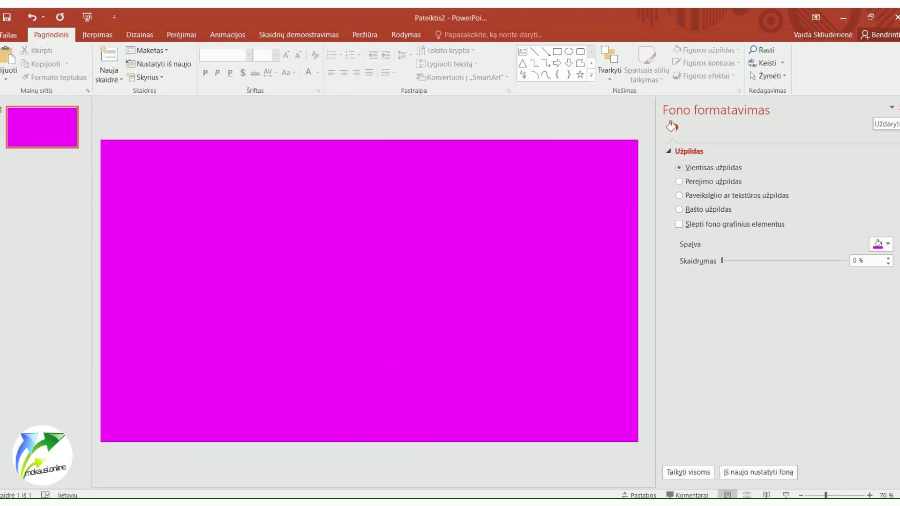
pyautogui.click(898, 108)
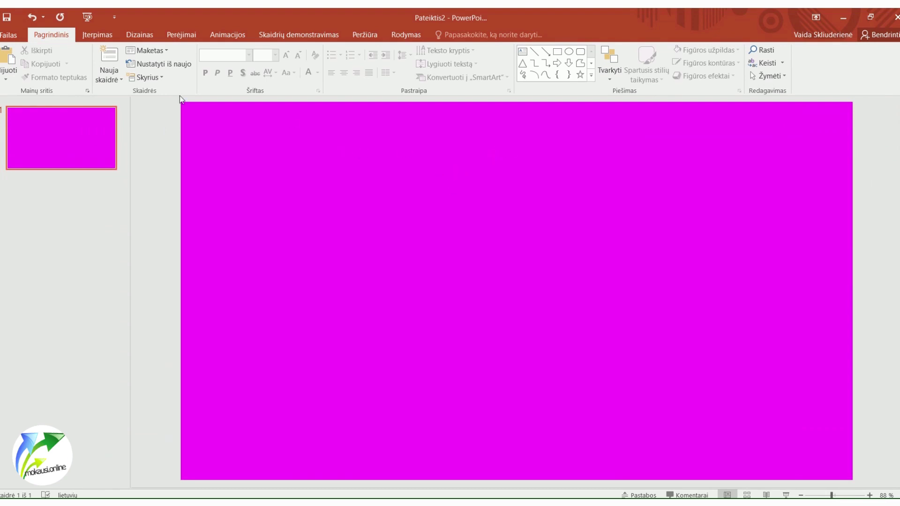
# Step: Draw a wide text box across the upper slide and type 'Tekstas'
pyautogui.click(98, 35)
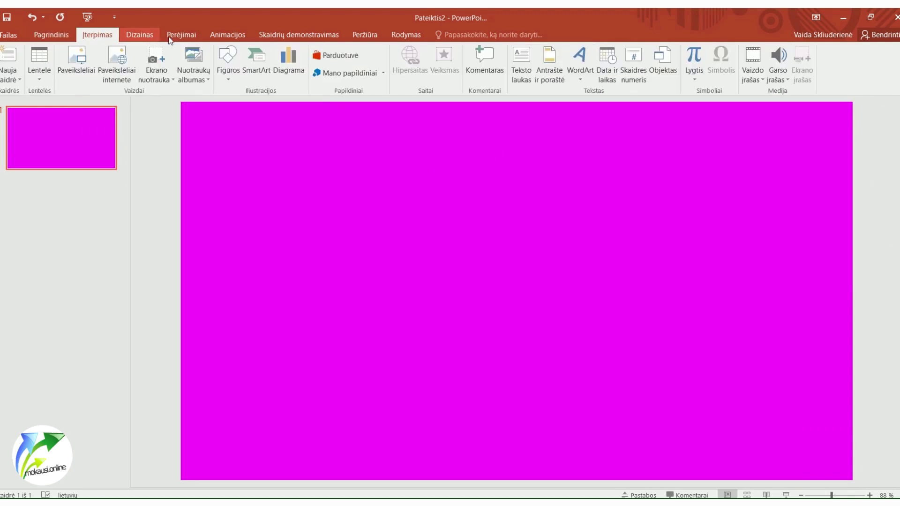
pyautogui.click(228, 71)
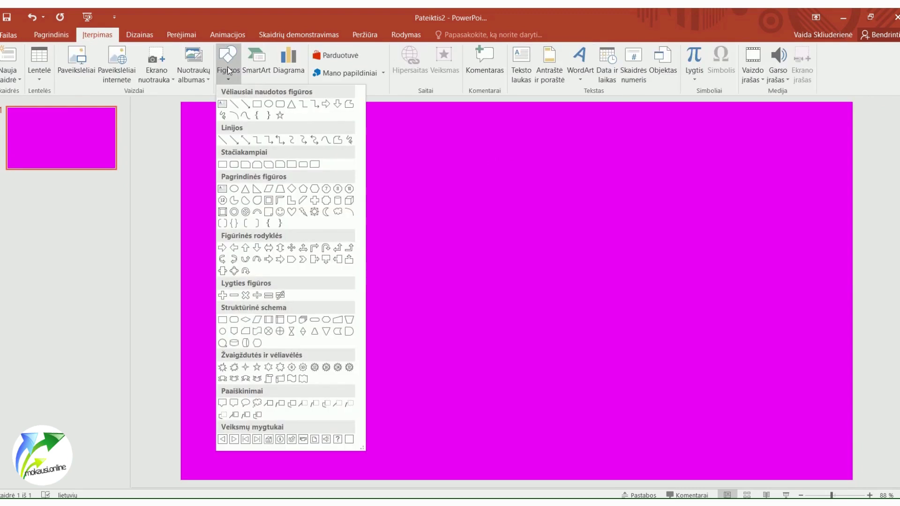
pyautogui.click(221, 104)
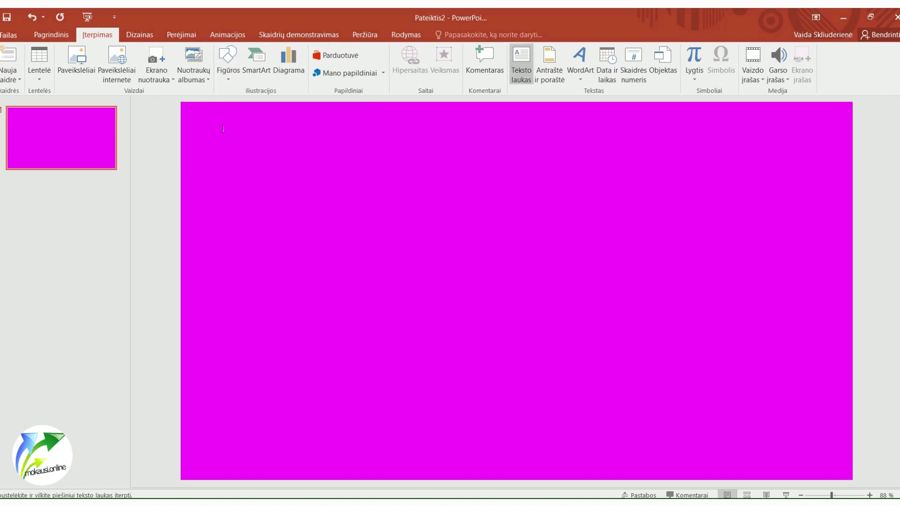
pyautogui.moveTo(233, 164)
pyautogui.mouseDown()
pyautogui.moveTo(711, 292)
pyautogui.moveTo(744, 291)
pyautogui.mouseUp()
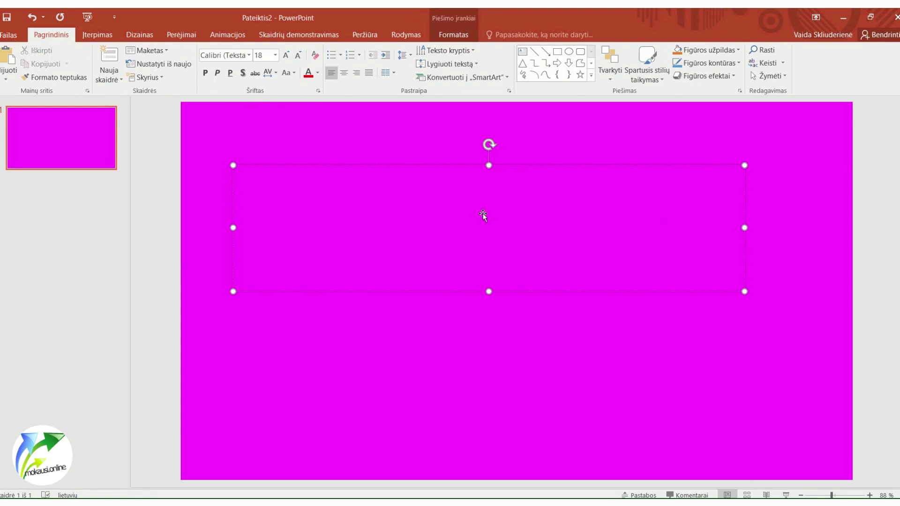
pyautogui.write('Te')
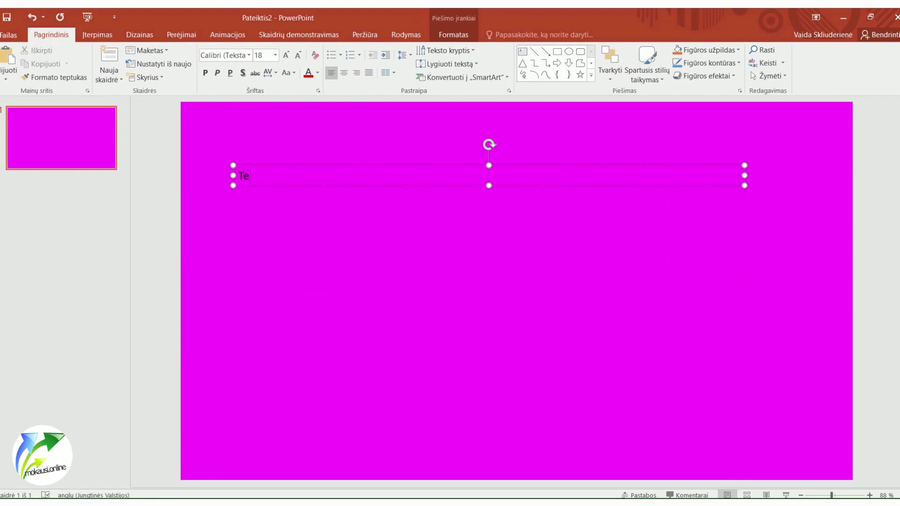
pyautogui.write('kstas')
# Step: Select the word 'Tekstas' and search the font list for fonts starting with 'b'
pyautogui.doubleClick(268, 176)
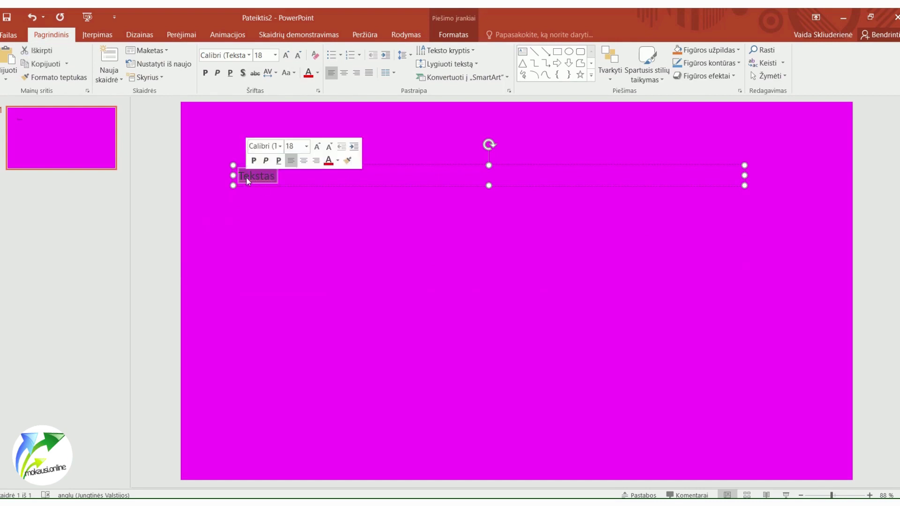
pyautogui.click(248, 54)
pyautogui.write('b')
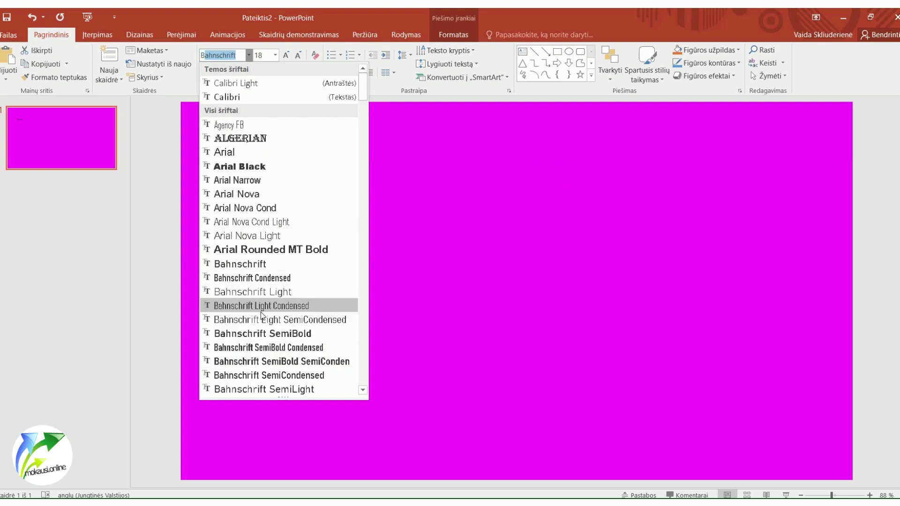
# Step: Set Tekstas to Bahnschrift Light Condensed, 280 pt, in white
pyautogui.click(261, 310)
pyautogui.click(268, 55)
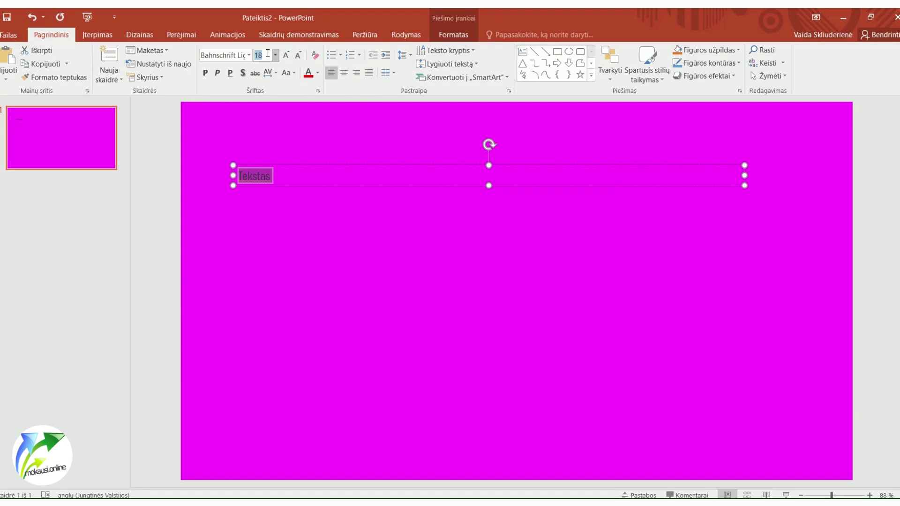
pyautogui.write('280')
pyautogui.press('Return')
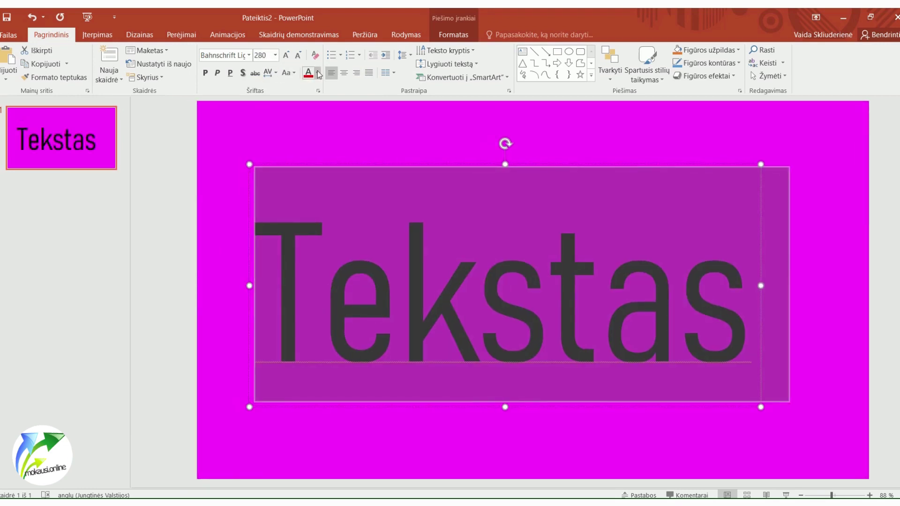
pyautogui.click(317, 72)
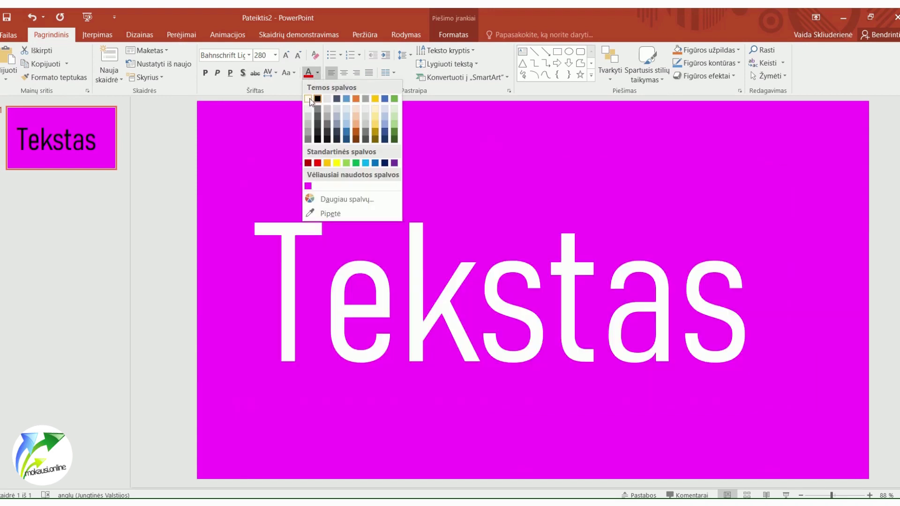
pyautogui.click(308, 99)
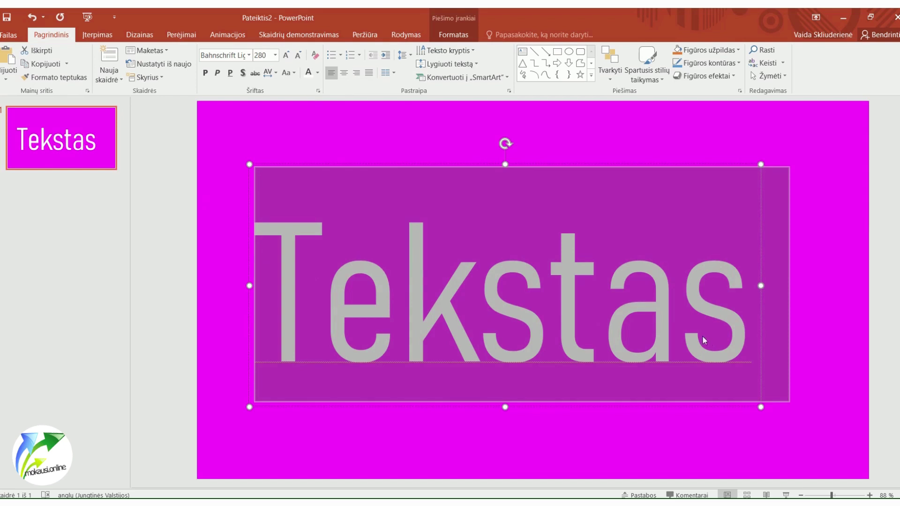
# Step: Loosen the letter spacing, widen and shift the box so Tekstas fits one line, and make it bold
pyautogui.click(275, 74)
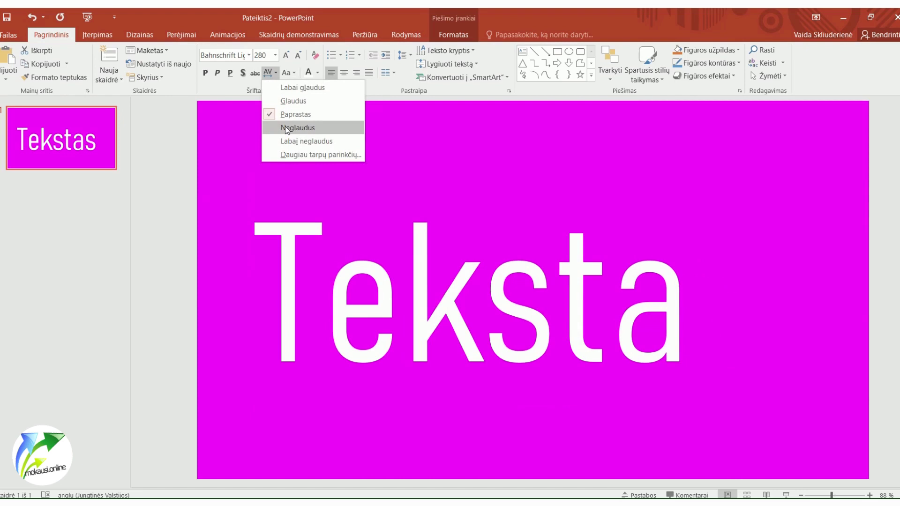
pyautogui.click(286, 126)
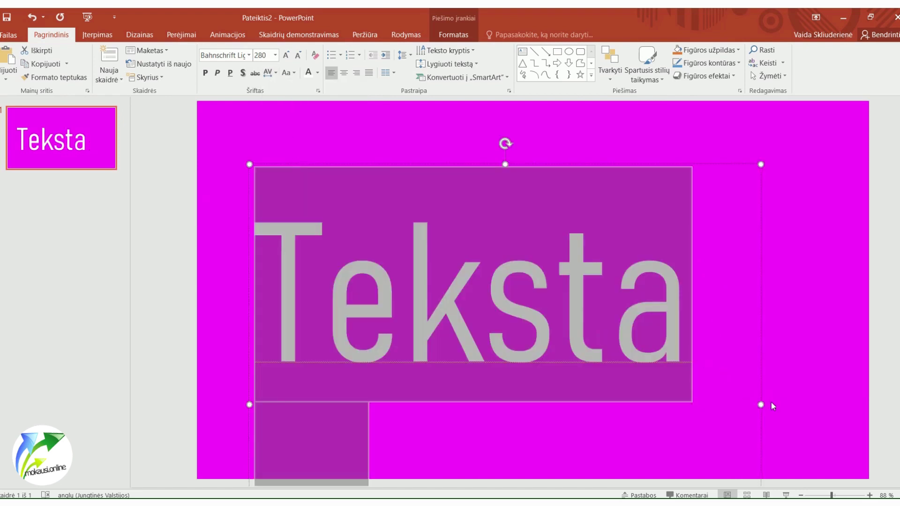
pyautogui.moveTo(761, 404); pyautogui.dragTo(844, 404)
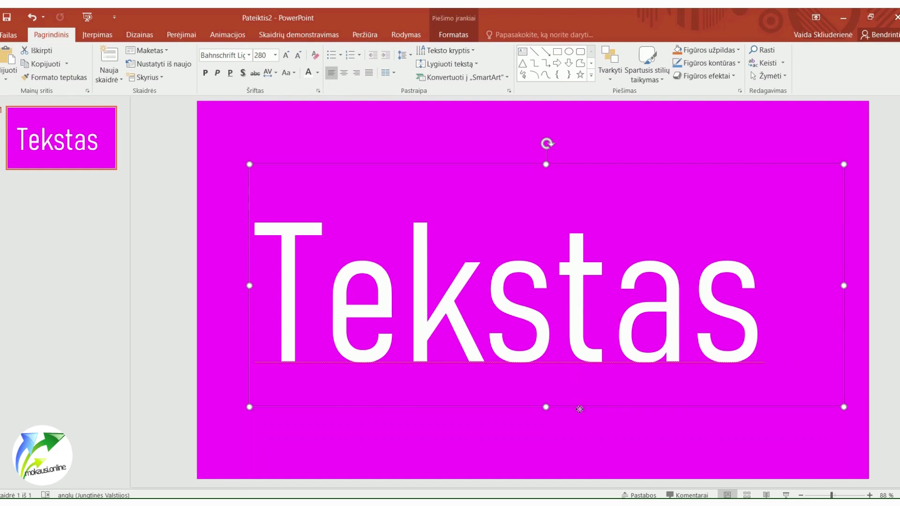
pyautogui.moveTo(574, 405); pyautogui.dragTo(589, 417)
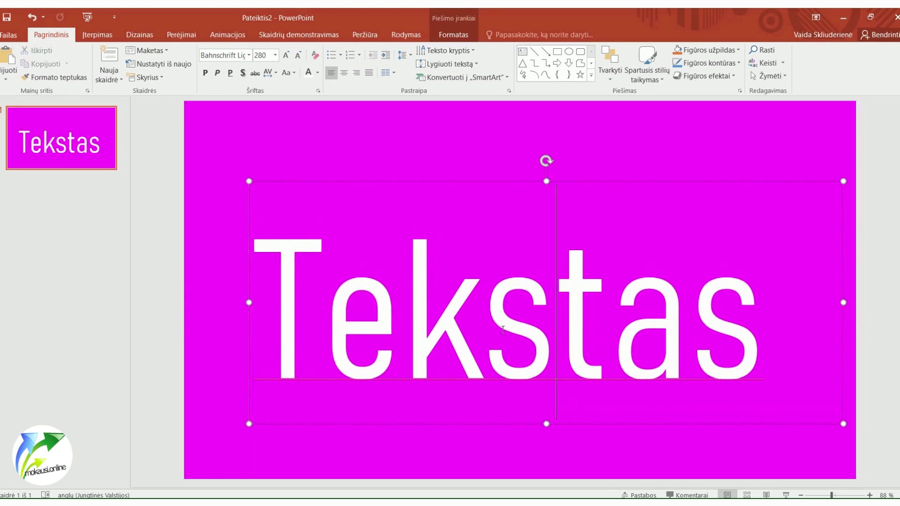
pyautogui.moveTo(276, 309); pyautogui.dragTo(769, 304)
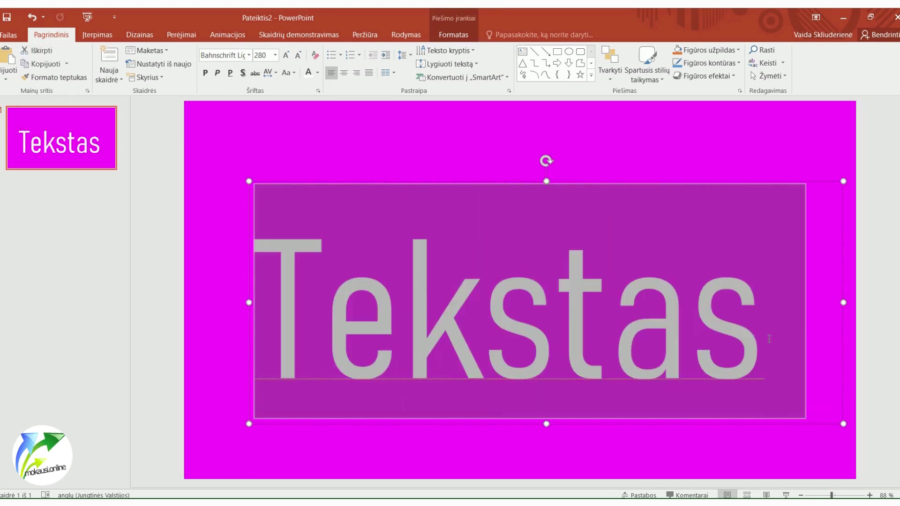
pyautogui.click(205, 73)
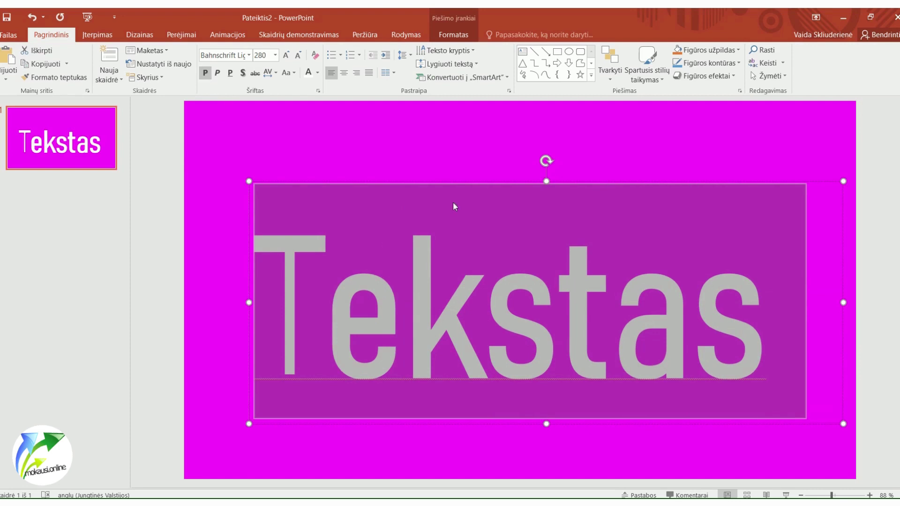
pyautogui.click(463, 165)
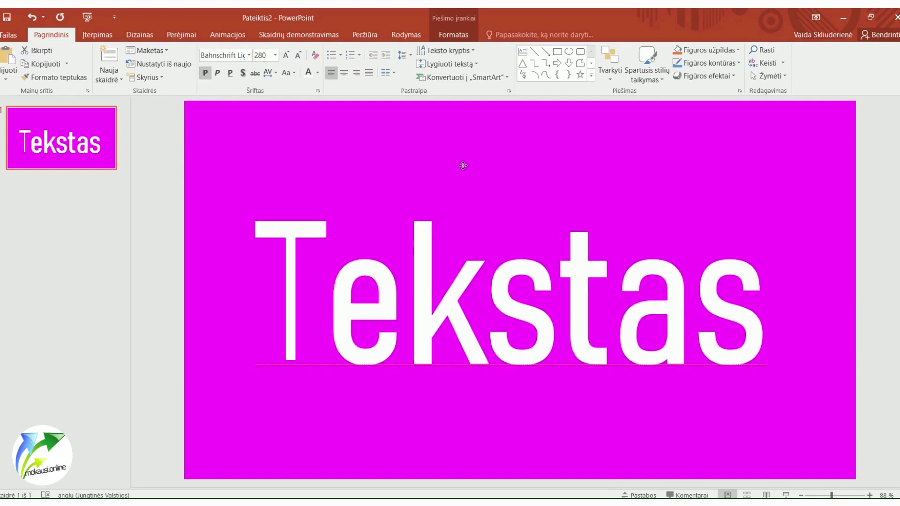
pyautogui.click(435, 219)
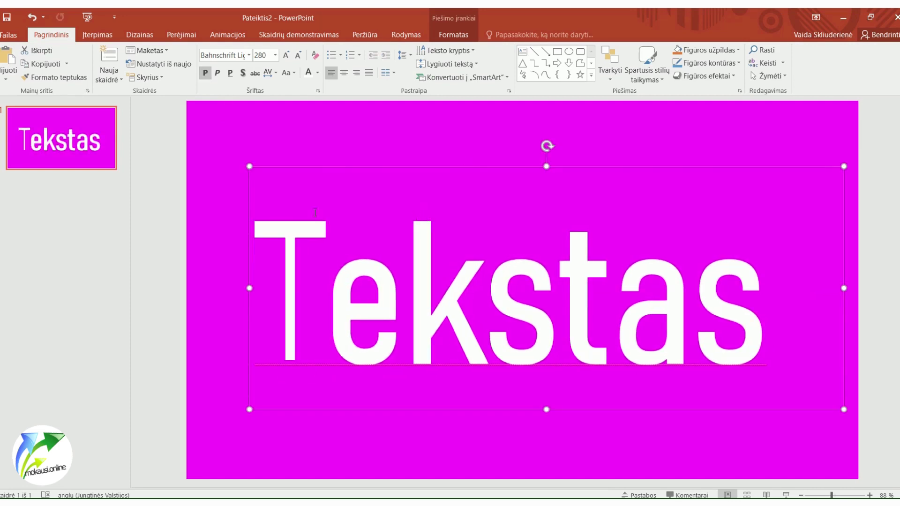
pyautogui.click(441, 434)
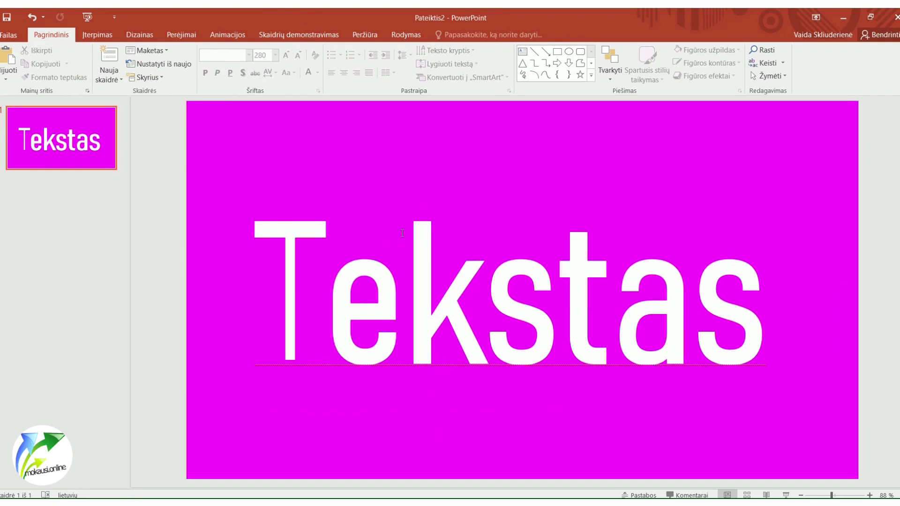
# Step: Draw a rectangle over the lower half of the Tekstas lettering
pyautogui.click(99, 35)
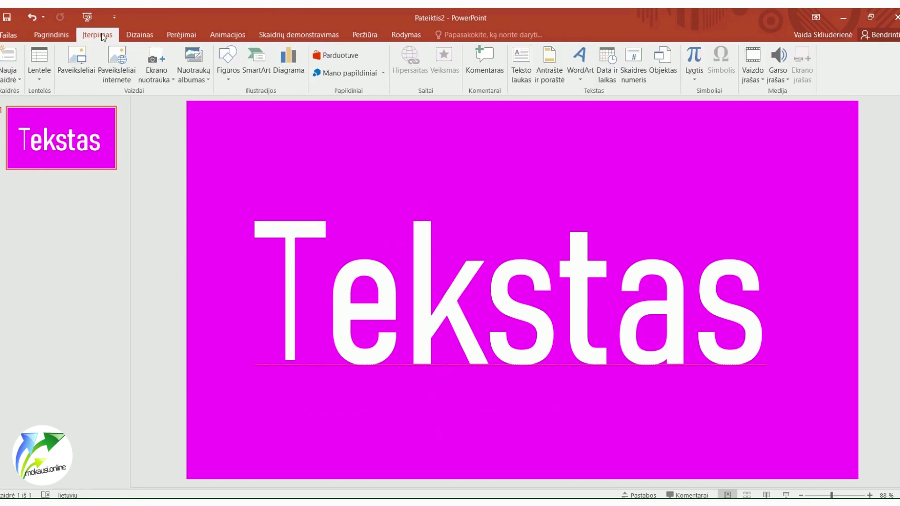
pyautogui.click(228, 61)
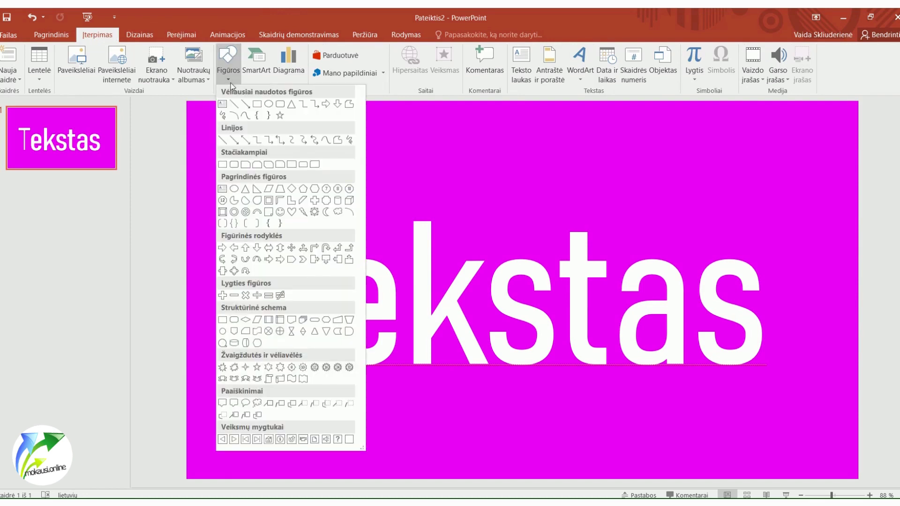
pyautogui.click(257, 105)
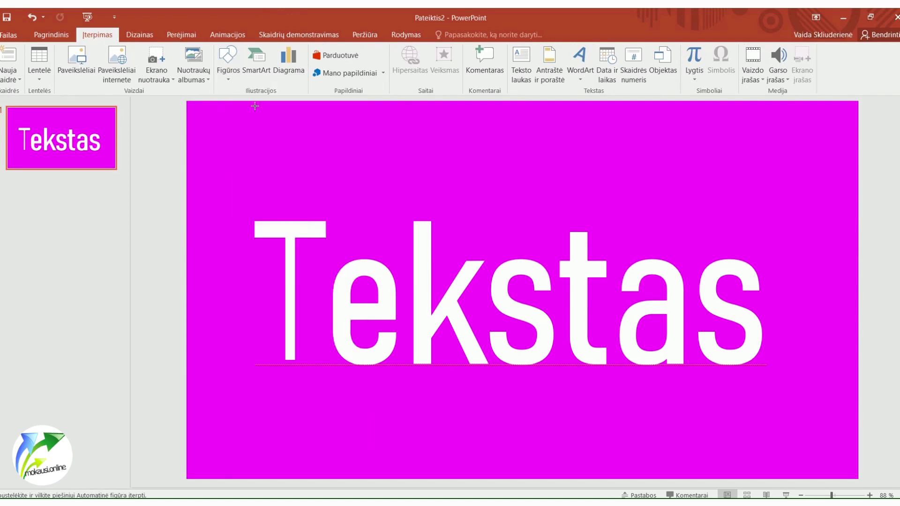
pyautogui.moveTo(262, 324); pyautogui.dragTo(765, 392)
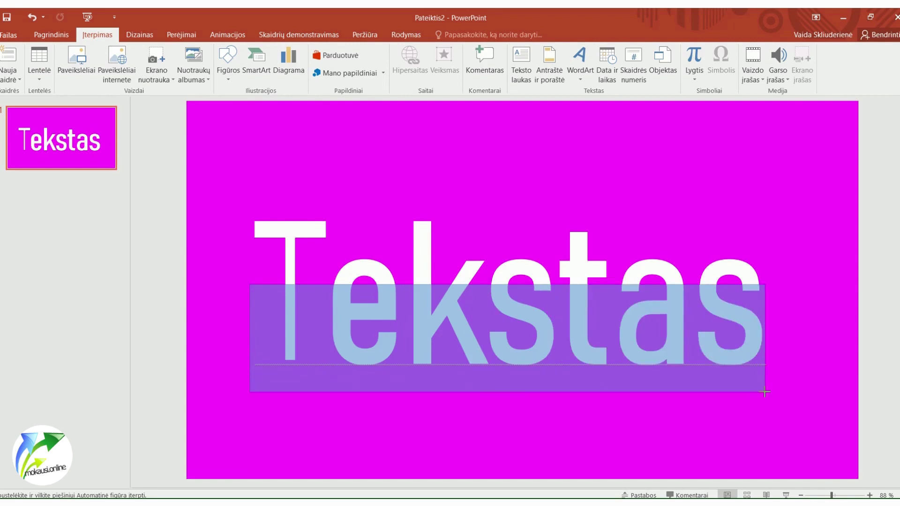
pyautogui.moveTo(766, 392); pyautogui.dragTo(766, 392)
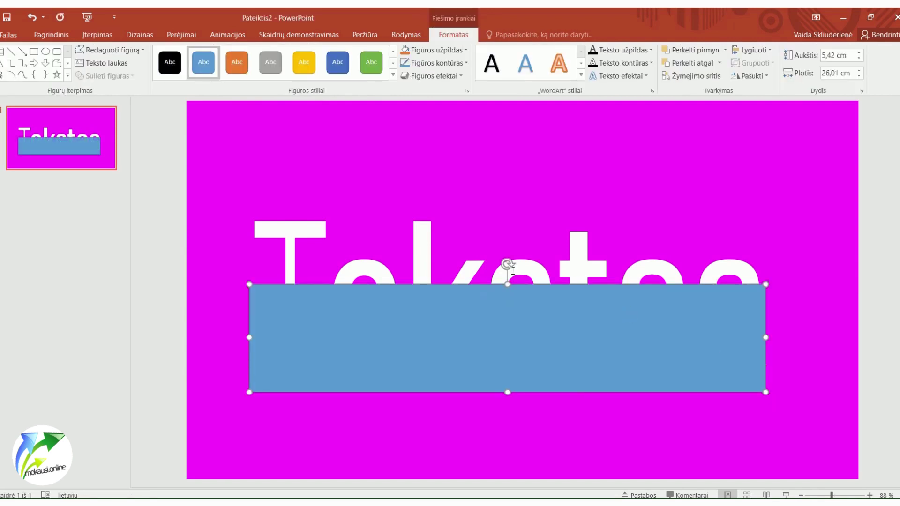
# Step: Tilt the rectangle slightly and fine-tune its angle and position over the text
pyautogui.moveTo(506, 263); pyautogui.dragTo(497, 259)
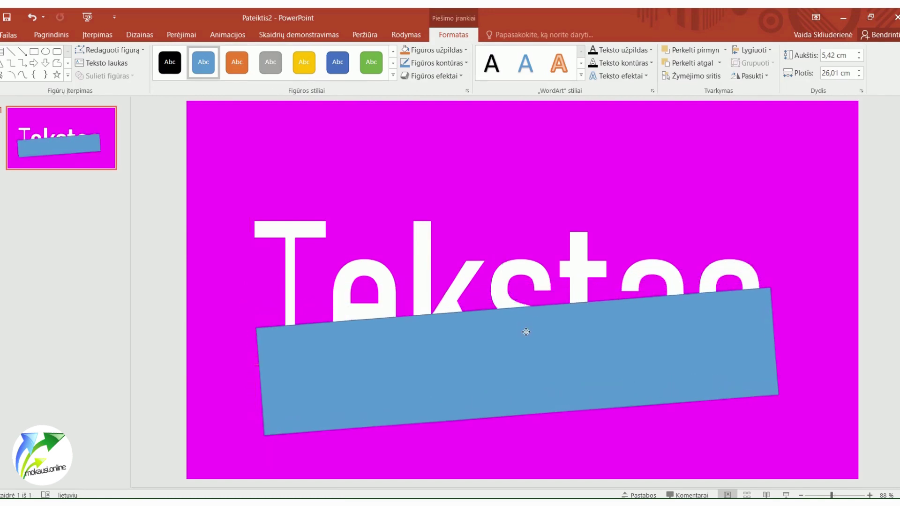
pyautogui.moveTo(519, 322); pyautogui.dragTo(531, 327)
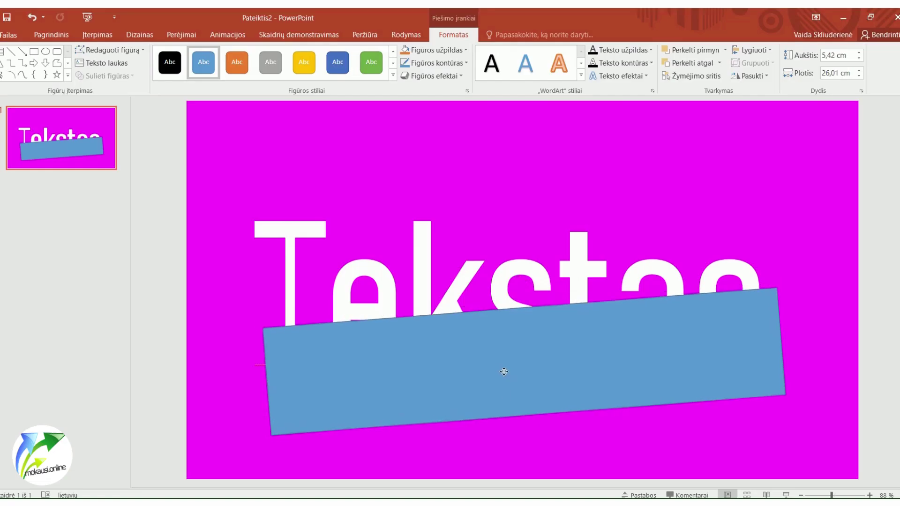
pyautogui.click(504, 372)
pyautogui.moveTo(519, 286); pyautogui.dragTo(524, 287)
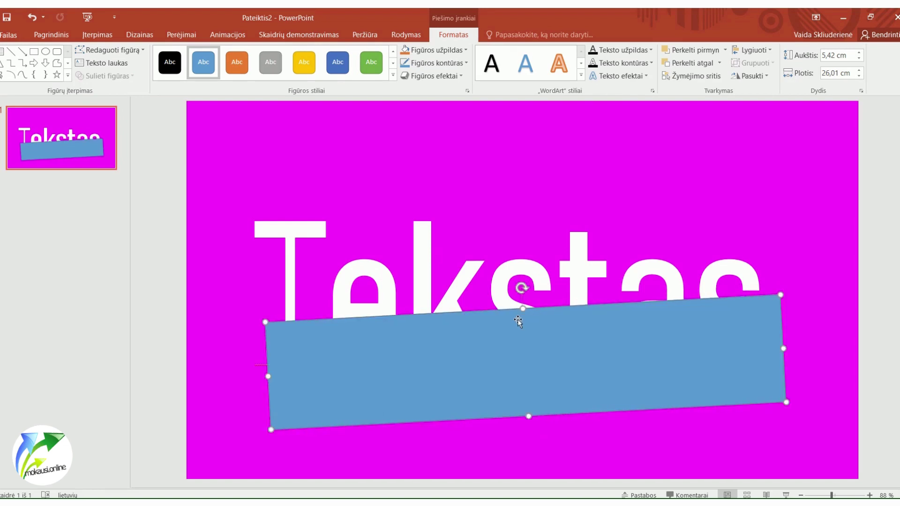
pyautogui.moveTo(516, 342); pyautogui.dragTo(519, 336)
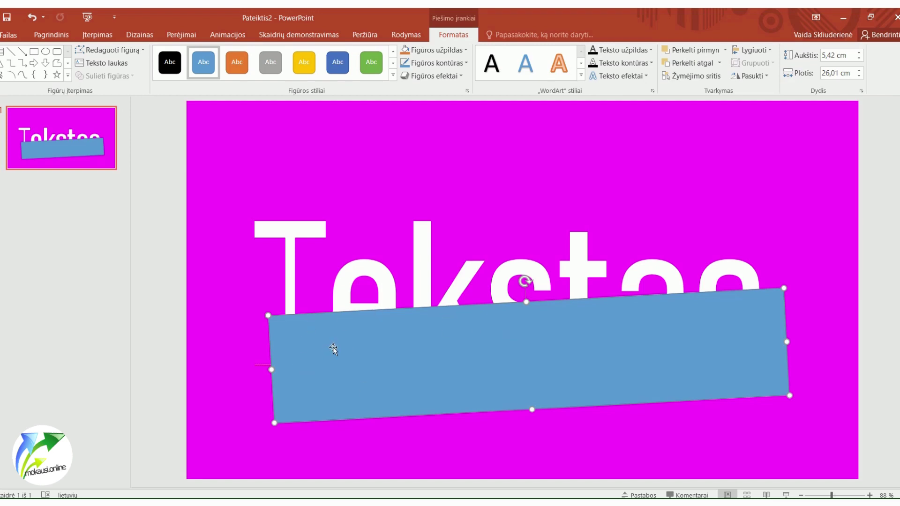
# Step: Paste a copy of the blue rectangle and place it just below the original, leaving a thin gap
pyautogui.hotkey('ctrl', 'z')
pyautogui.hotkey('ctrl', 'v')
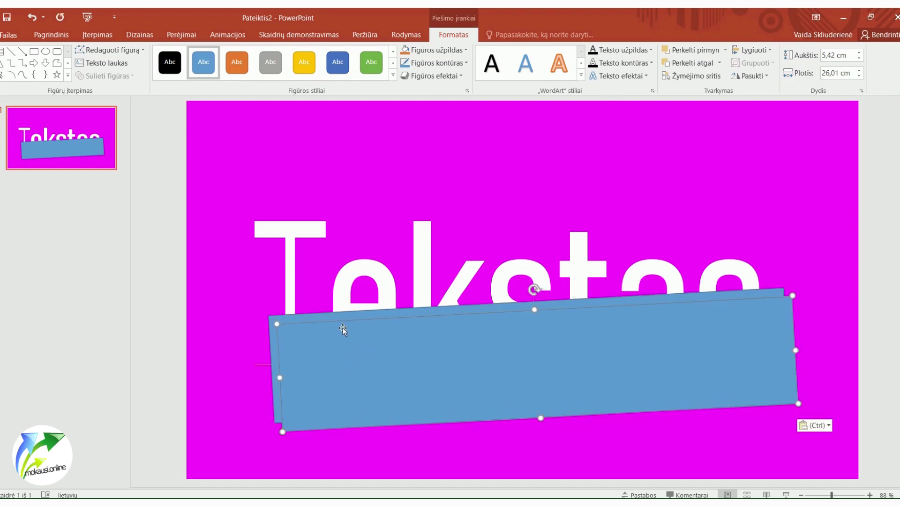
pyautogui.moveTo(326, 341); pyautogui.dragTo(327, 452)
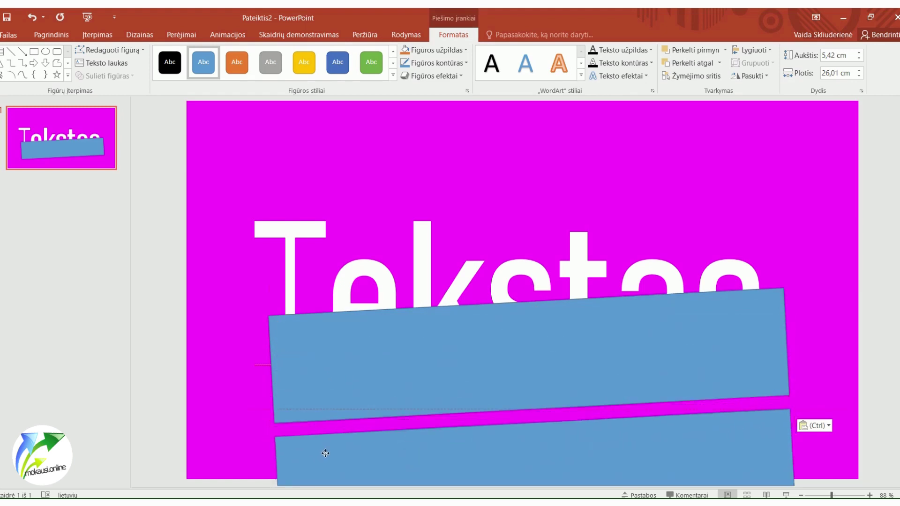
pyautogui.moveTo(327, 452); pyautogui.dragTo(325, 449)
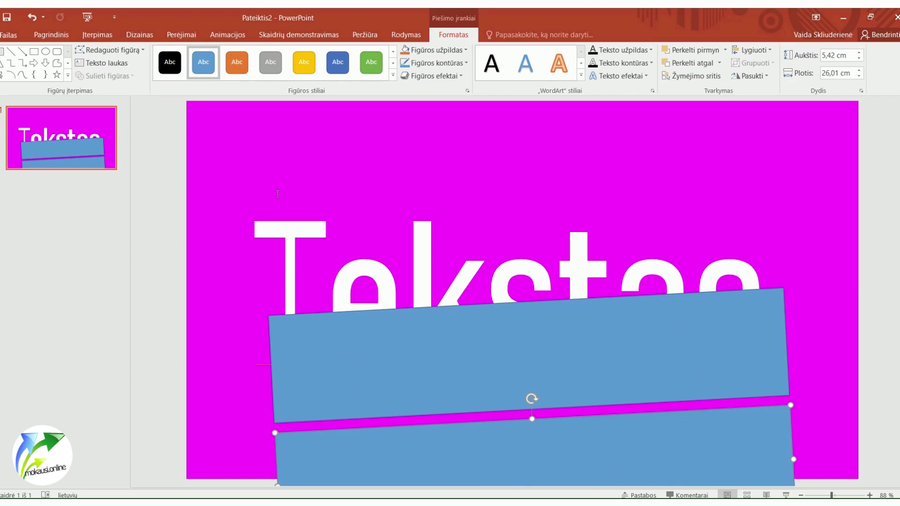
pyautogui.click(279, 220)
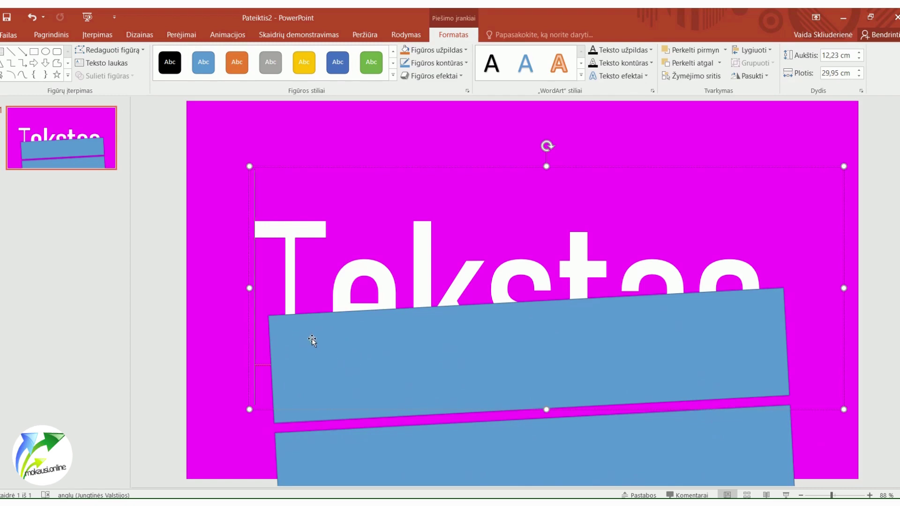
# Step: Select the Tekstas box plus the upper rectangle and apply Sulieti figūras > Fragmentuoti
pyautogui.click(302, 166)
pyautogui.click(325, 334)
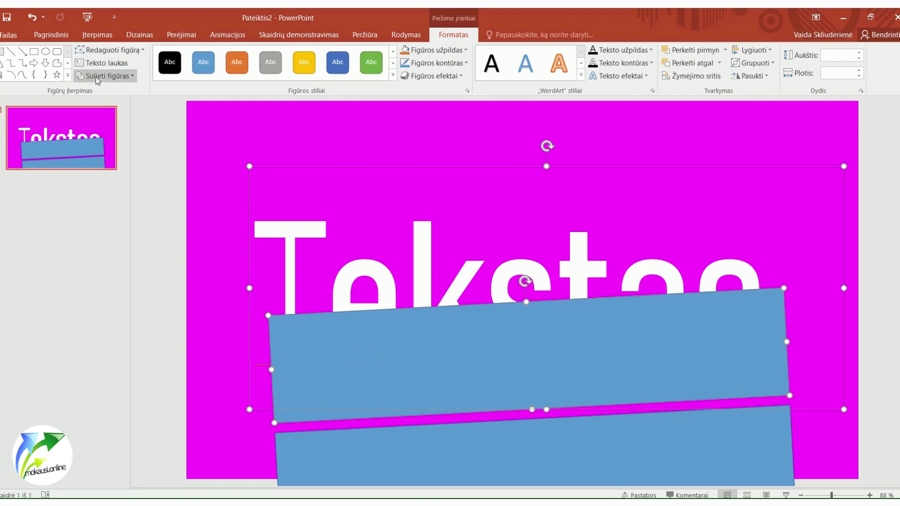
pyautogui.click(133, 77)
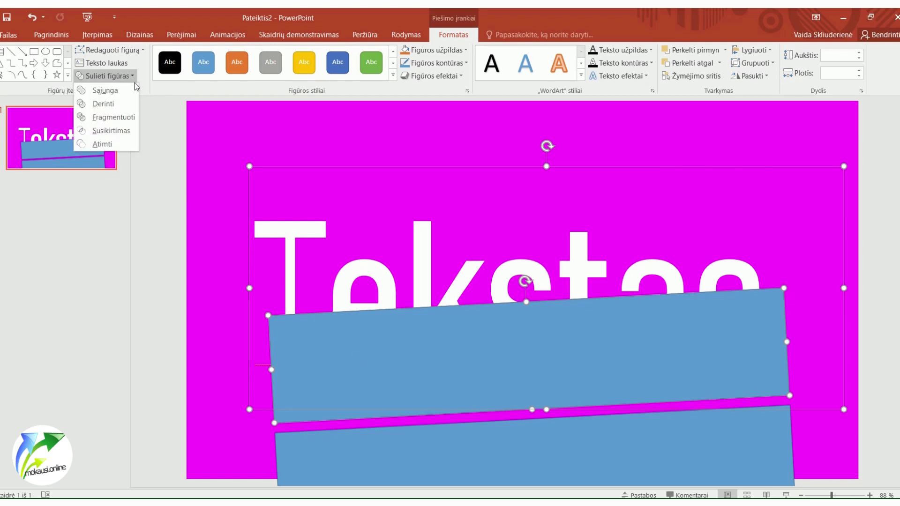
pyautogui.click(182, 34)
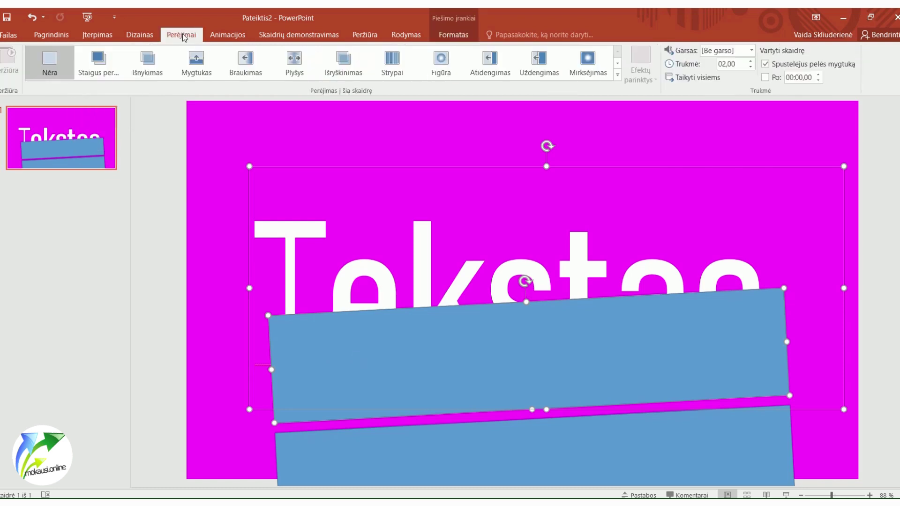
pyautogui.click(141, 35)
pyautogui.click(98, 35)
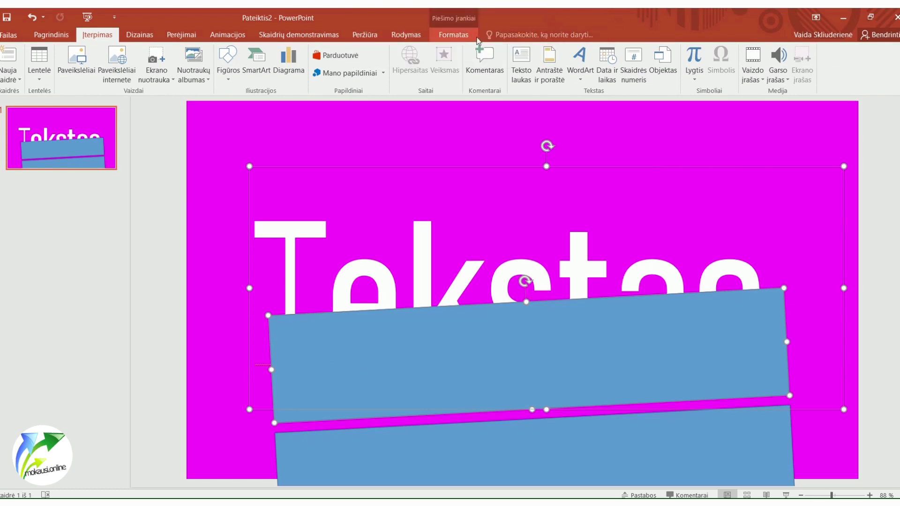
pyautogui.click(453, 35)
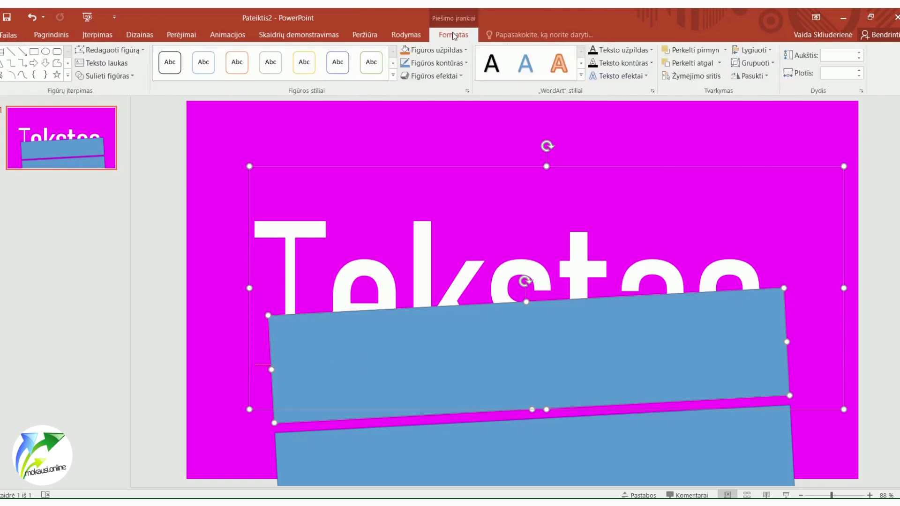
pyautogui.click(131, 78)
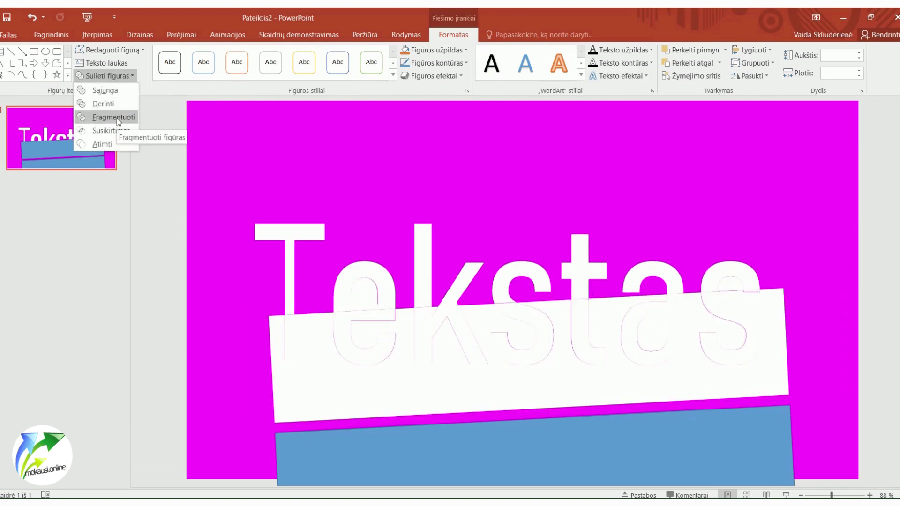
pyautogui.click(116, 119)
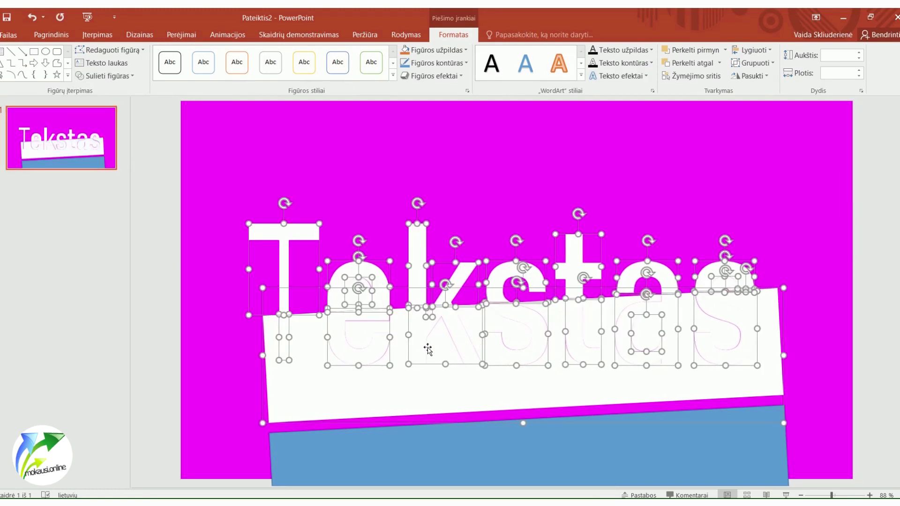
# Step: Delete the white tilted rectangle fragment left after fragmenting
pyautogui.click(239, 394)
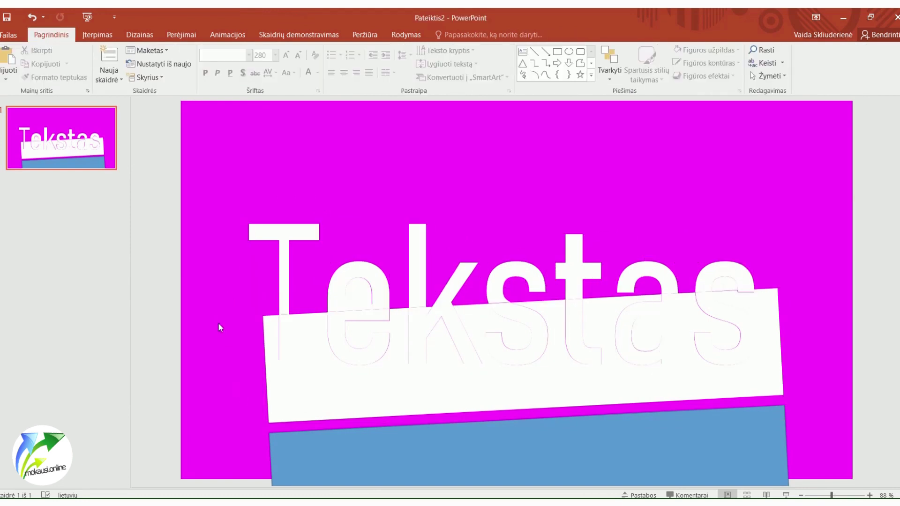
pyautogui.click(307, 404)
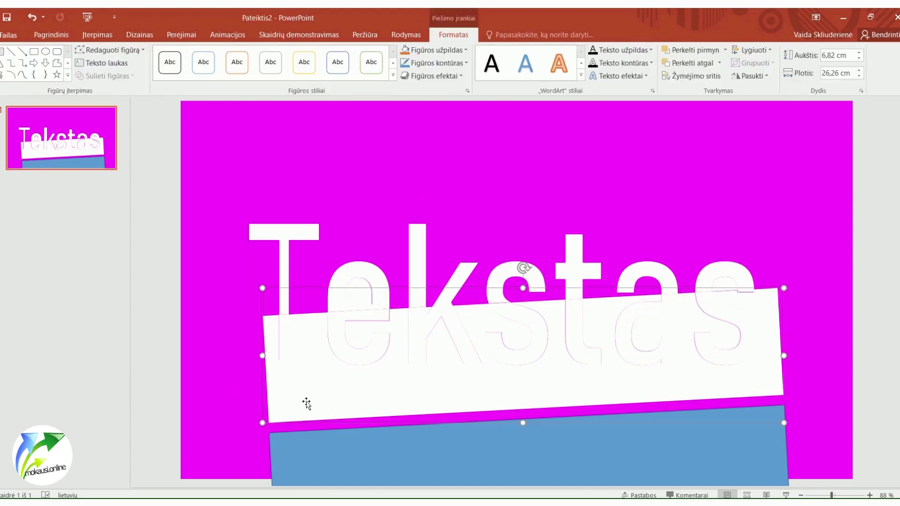
pyautogui.press('Delete')
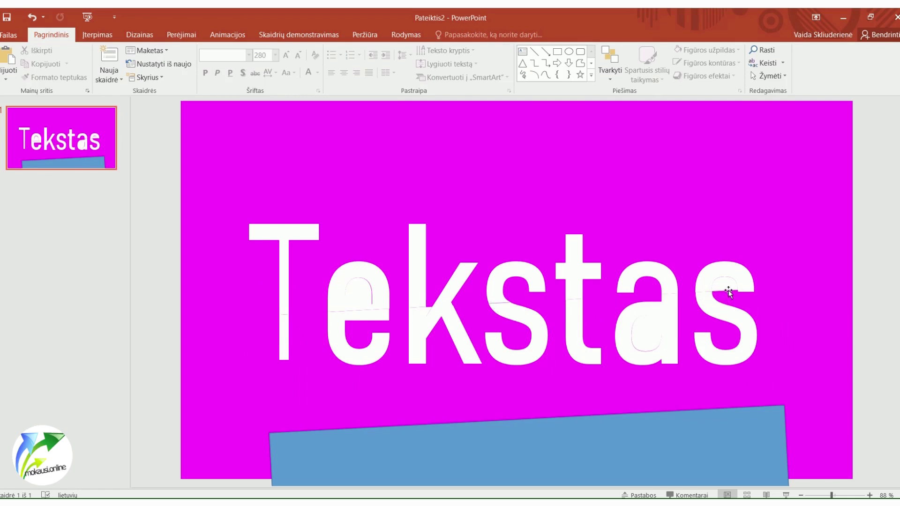
# Step: Check the small pieces inside e, a and s, then delete the stray fragment at the k stem
pyautogui.click(360, 293)
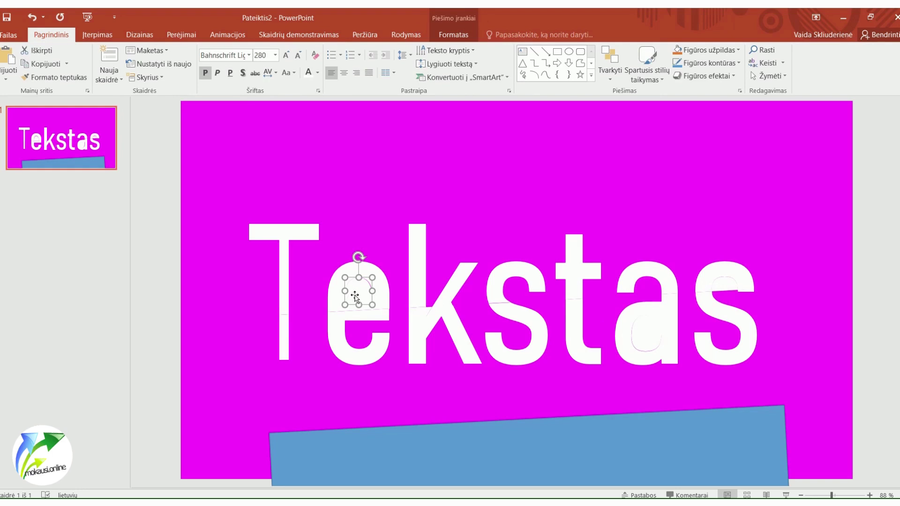
pyautogui.click(371, 320)
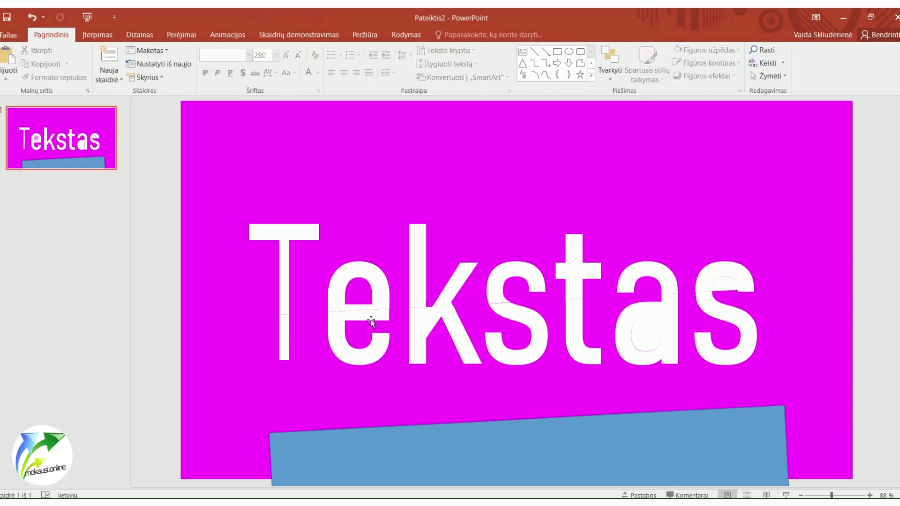
pyautogui.click(638, 333)
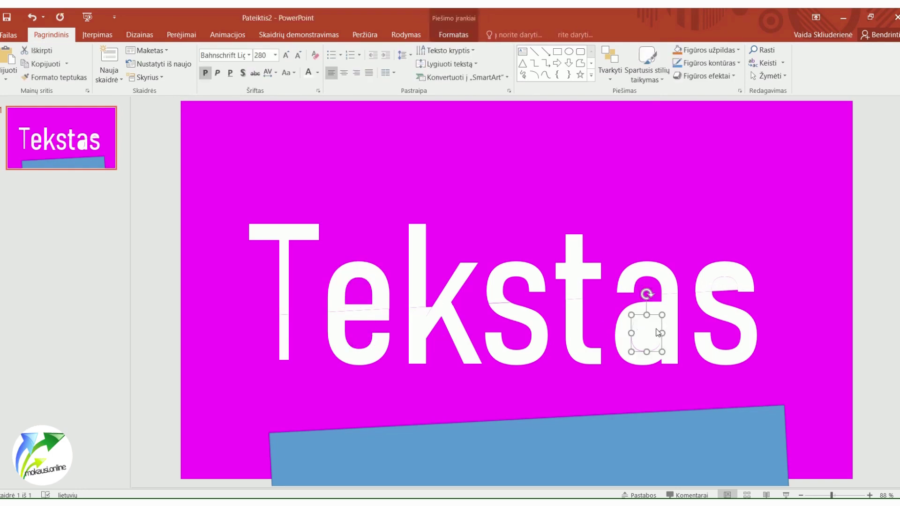
pyautogui.click(647, 293)
pyautogui.click(722, 287)
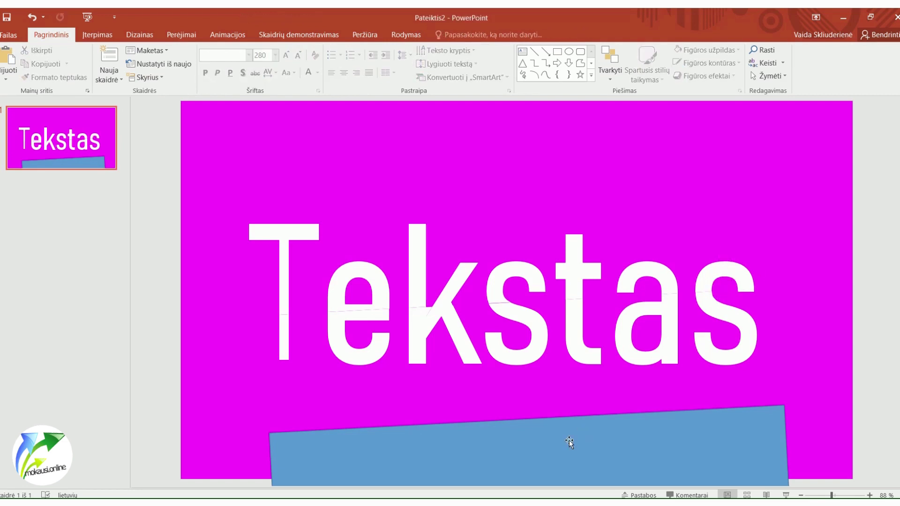
pyautogui.click(428, 313)
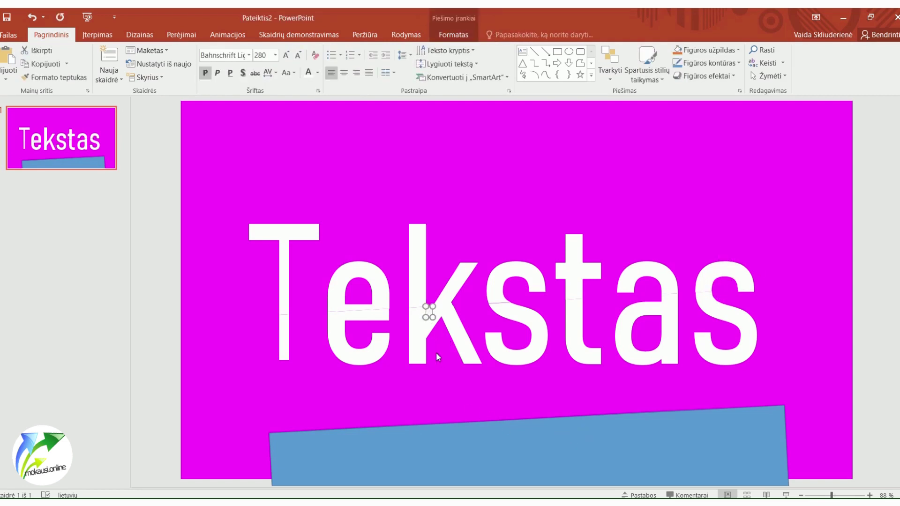
pyautogui.press('Delete')
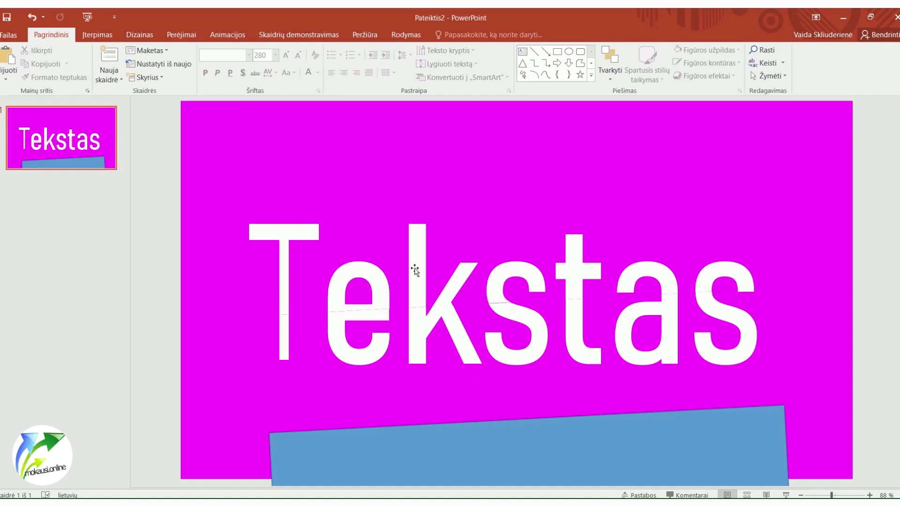
# Step: Select the upper fragments of the letters, from the final s back to the T crossbar
pyautogui.click(727, 273)
pyautogui.click(652, 268)
pyautogui.click(582, 263)
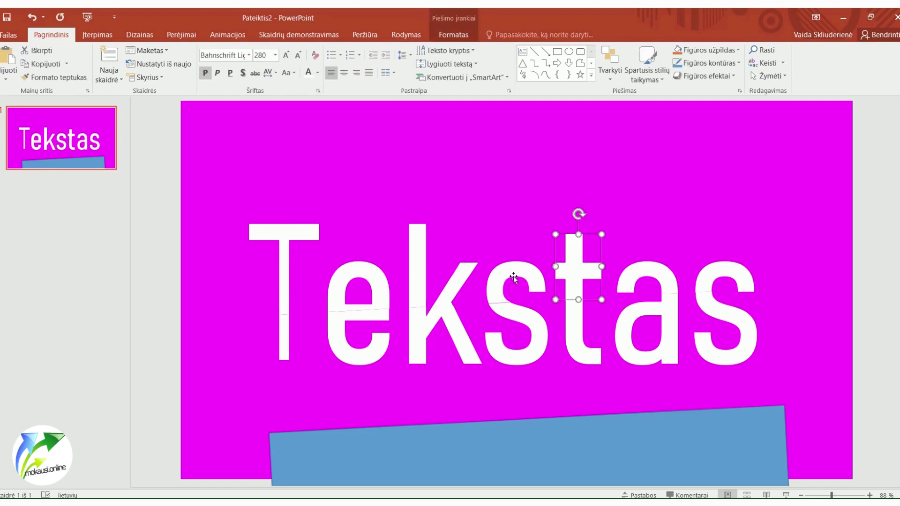
pyautogui.click(507, 275)
pyautogui.click(440, 273)
pyautogui.click(419, 281)
pyautogui.click(377, 284)
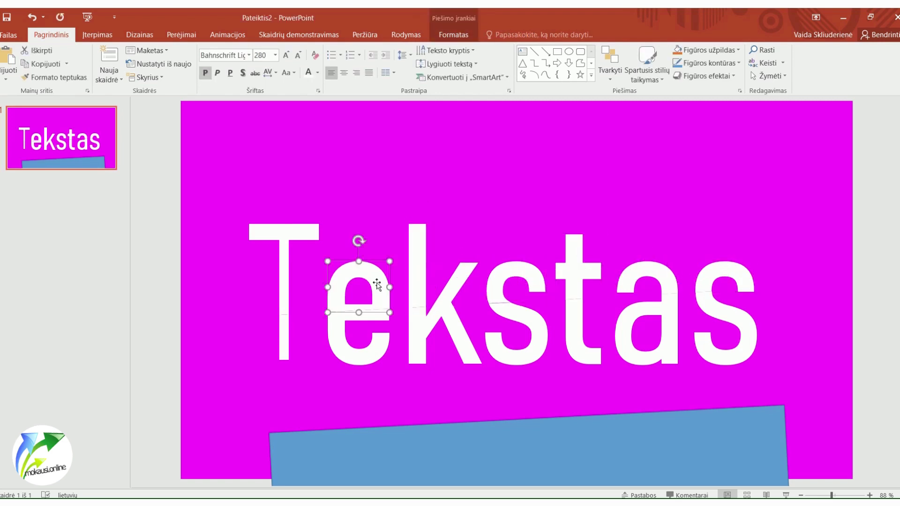
pyautogui.click(306, 236)
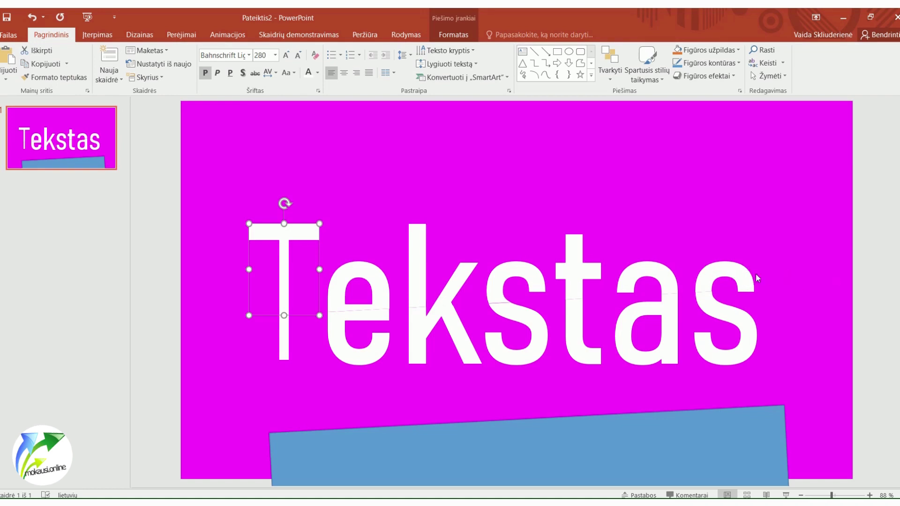
# Step: Add the remaining top pieces to the selection and shift them all up and slightly left
pyautogui.keyDown('shift'); pyautogui.click(738, 278); pyautogui.keyUp('shift')
pyautogui.keyDown('shift'); pyautogui.click(671, 281); pyautogui.keyUp('shift')
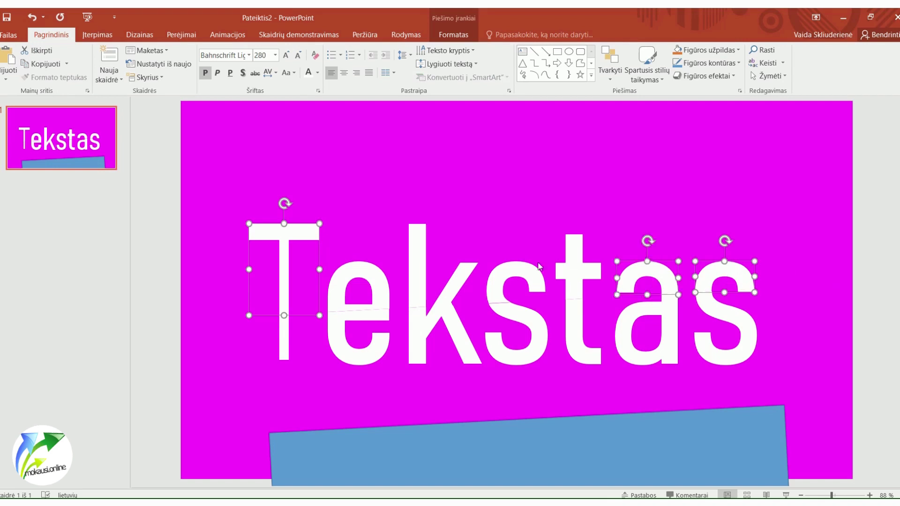
pyautogui.keyDown('shift'); pyautogui.click(575, 264); pyautogui.keyUp('shift')
pyautogui.keyDown('shift'); pyautogui.click(527, 273); pyautogui.keyUp('shift')
pyautogui.keyDown('shift'); pyautogui.click(456, 276); pyautogui.keyUp('shift')
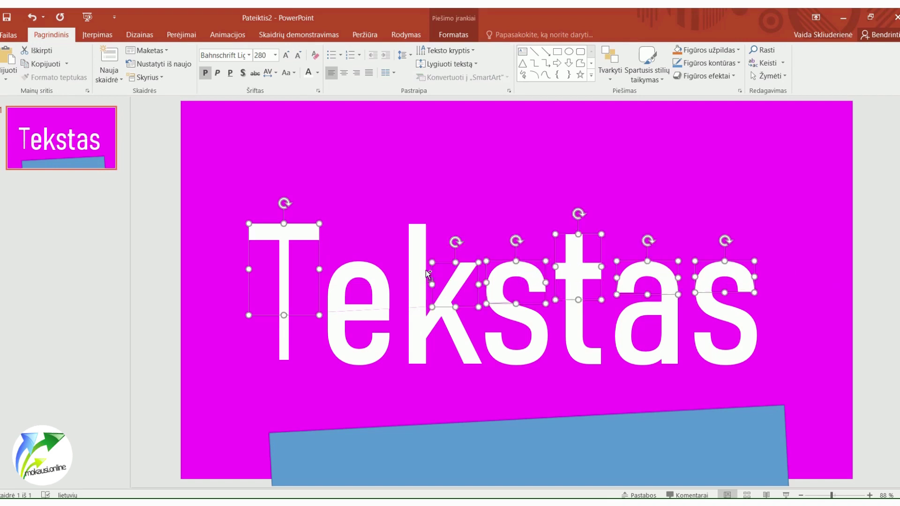
pyautogui.keyDown('shift'); pyautogui.click(417, 270); pyautogui.keyUp('shift')
pyautogui.keyDown('shift'); pyautogui.click(375, 295); pyautogui.keyUp('shift')
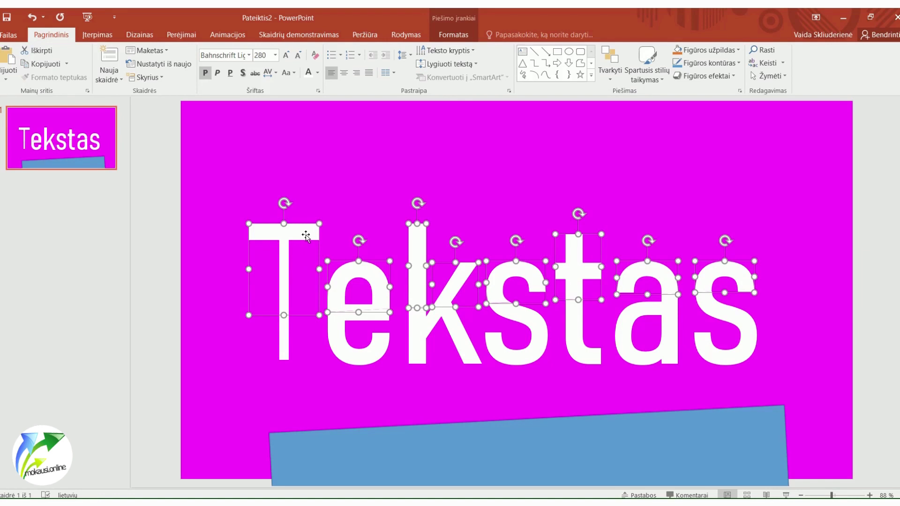
pyautogui.moveTo(305, 242)
pyautogui.mouseDown()
pyautogui.moveTo(298, 217)
pyautogui.moveTo(315, 162)
pyautogui.moveTo(294, 200)
pyautogui.moveTo(300, 231)
pyautogui.mouseUp()
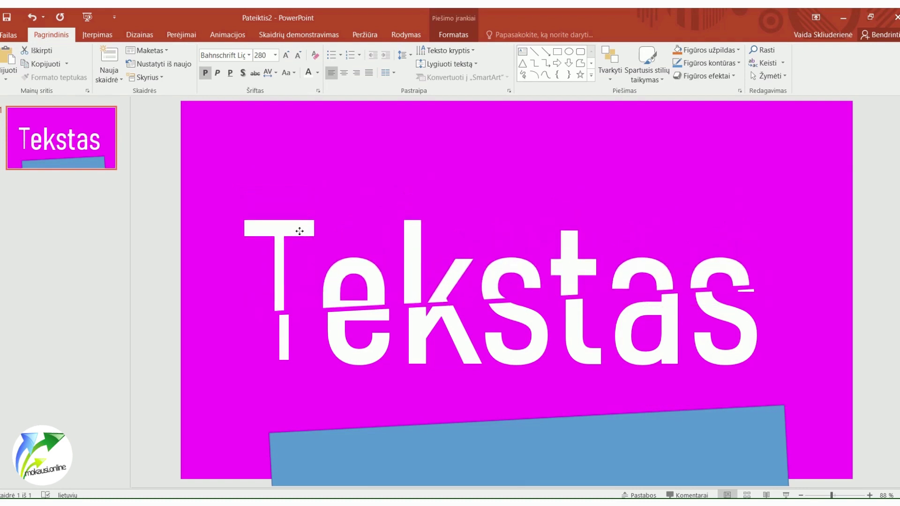
pyautogui.moveTo(300, 232); pyautogui.dragTo(300, 231)
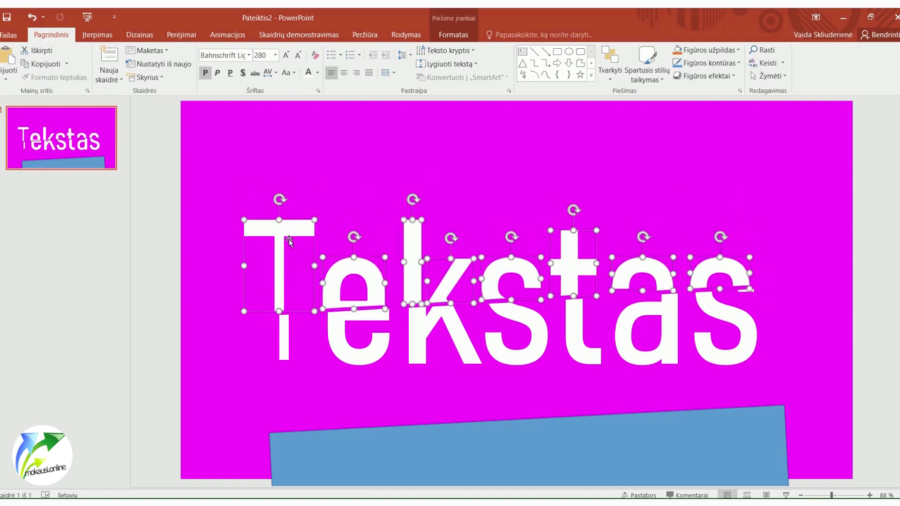
pyautogui.click(240, 343)
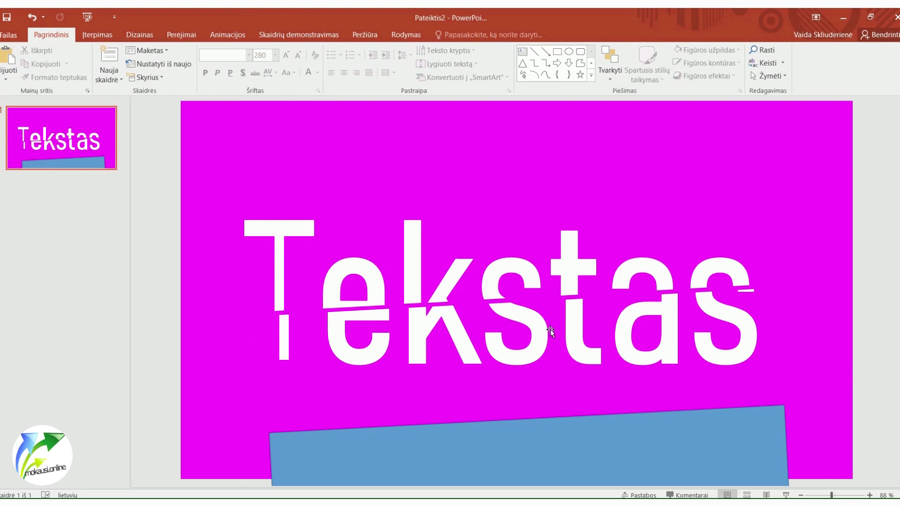
# Step: Drag the blue rectangle up over the letters' lower halves and nudge it slightly left
pyautogui.moveTo(548, 428)
pyautogui.mouseDown()
pyautogui.moveTo(554, 376)
pyautogui.moveTo(545, 331)
pyautogui.mouseUp()
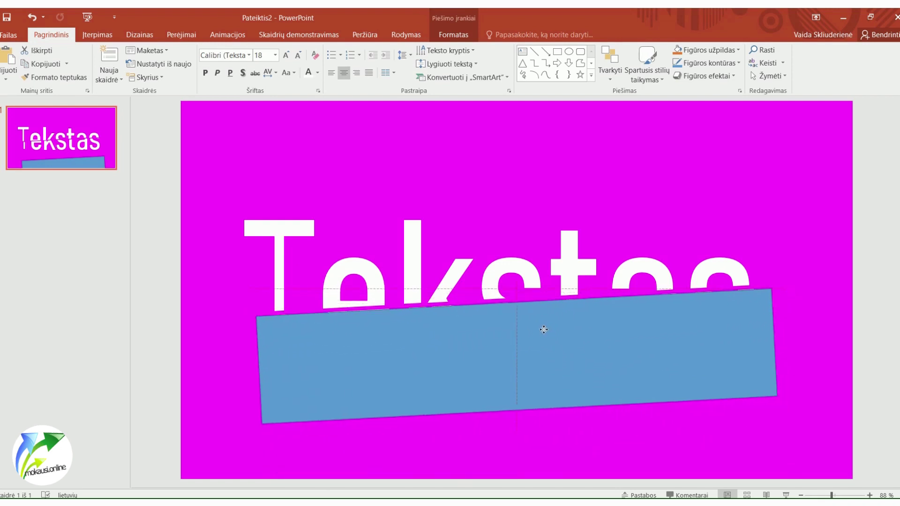
pyautogui.moveTo(542, 330); pyautogui.dragTo(539, 328)
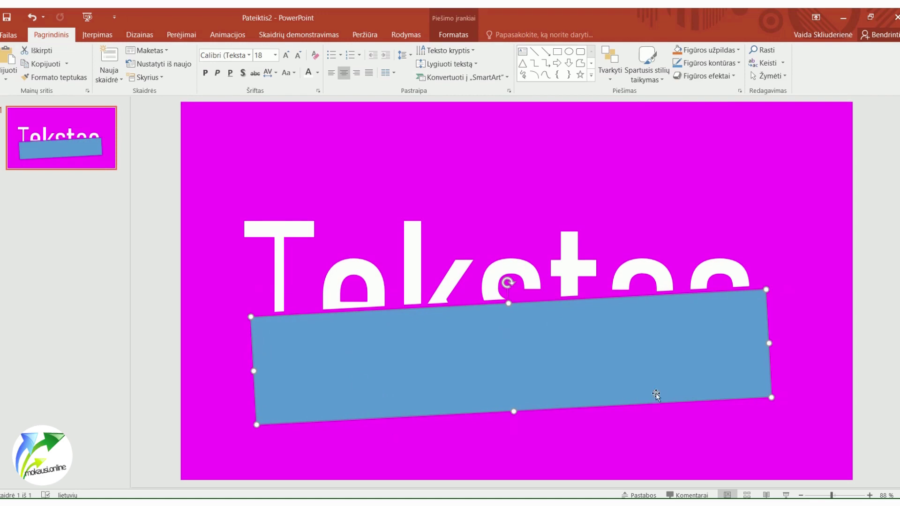
pyautogui.rightClick(472, 338)
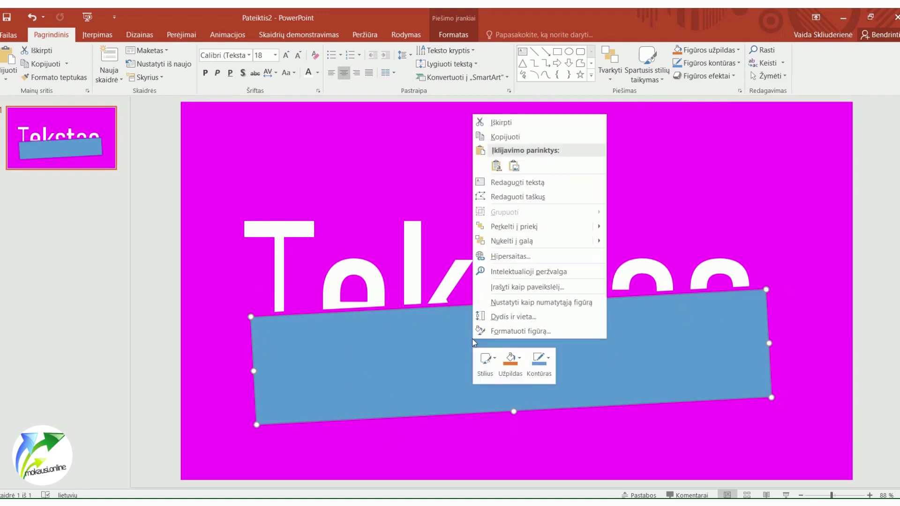
# Step: In Formatuoti figūrą, set the tilted blue rectangle's Linija to Be linijų
pyautogui.click(501, 332)
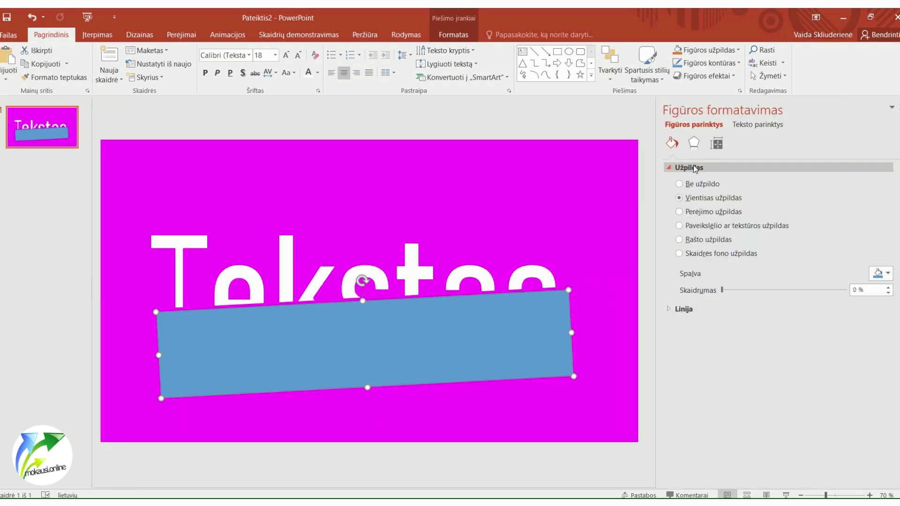
pyautogui.click(684, 309)
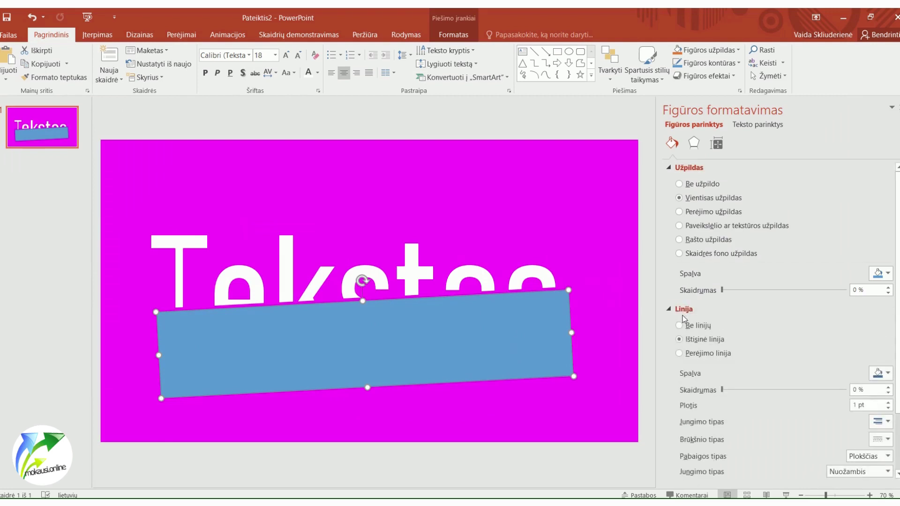
pyautogui.click(679, 326)
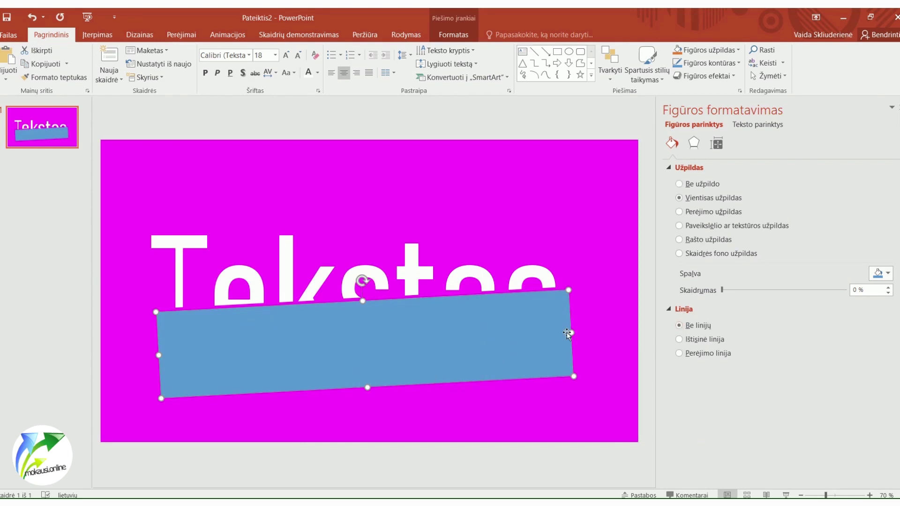
# Step: Switch the rectangle to Perėjimo užpildas and delete the 74% and 83% gradient stops
pyautogui.click(679, 212)
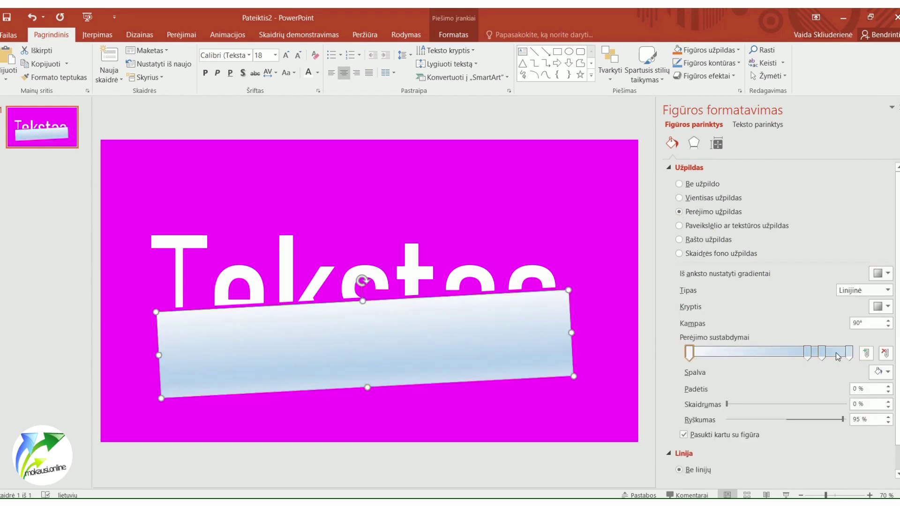
pyautogui.click(809, 354)
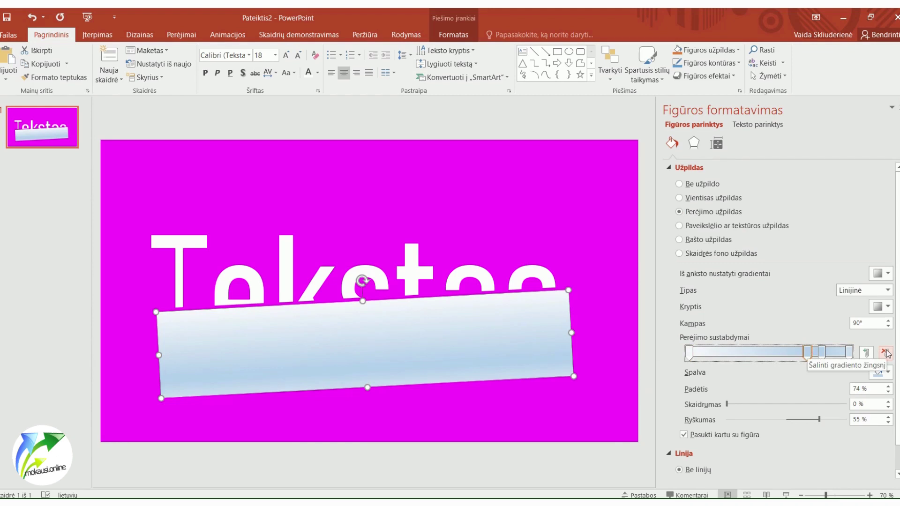
pyautogui.click(887, 354)
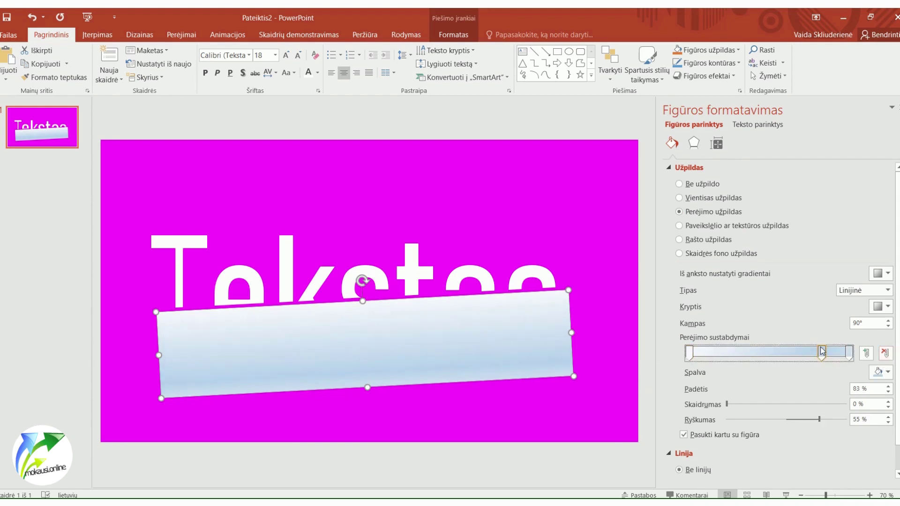
pyautogui.click(888, 354)
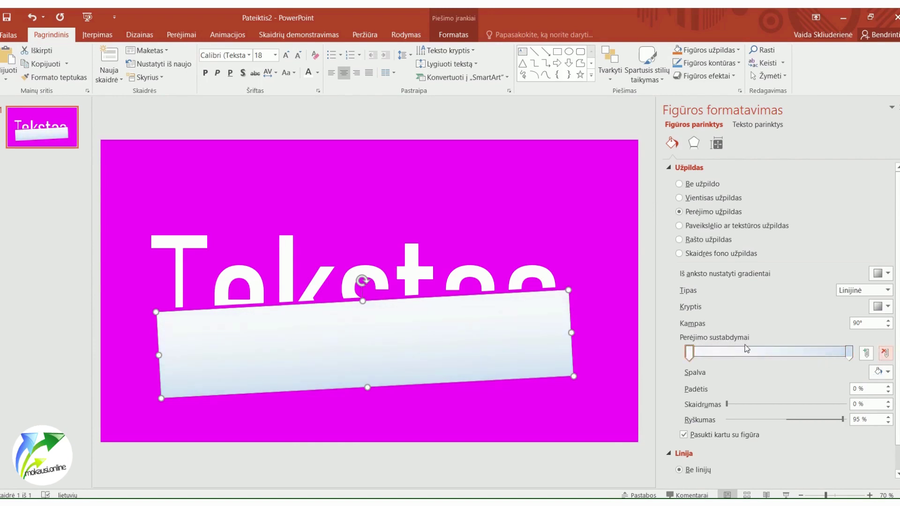
# Step: Make the first gradient stop black and the last magenta, then move the magenta stop near the start
pyautogui.click(690, 354)
pyautogui.click(690, 353)
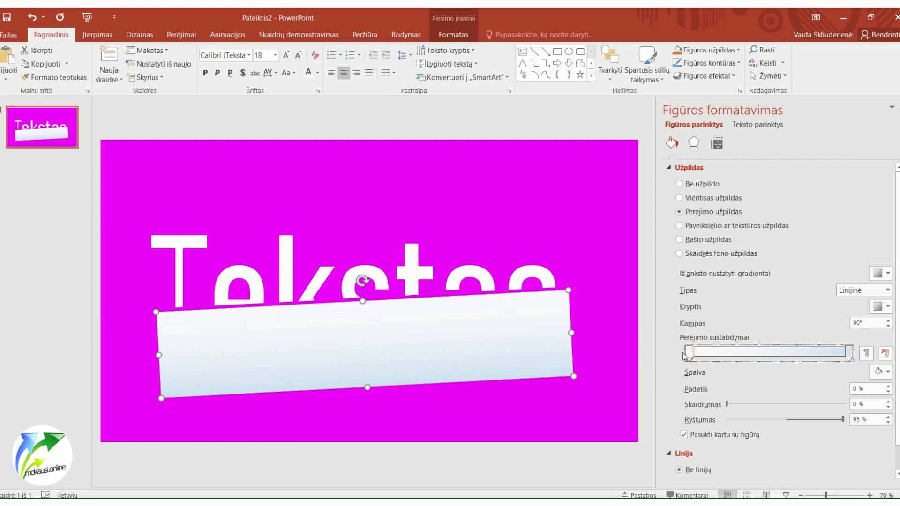
pyautogui.click(882, 373)
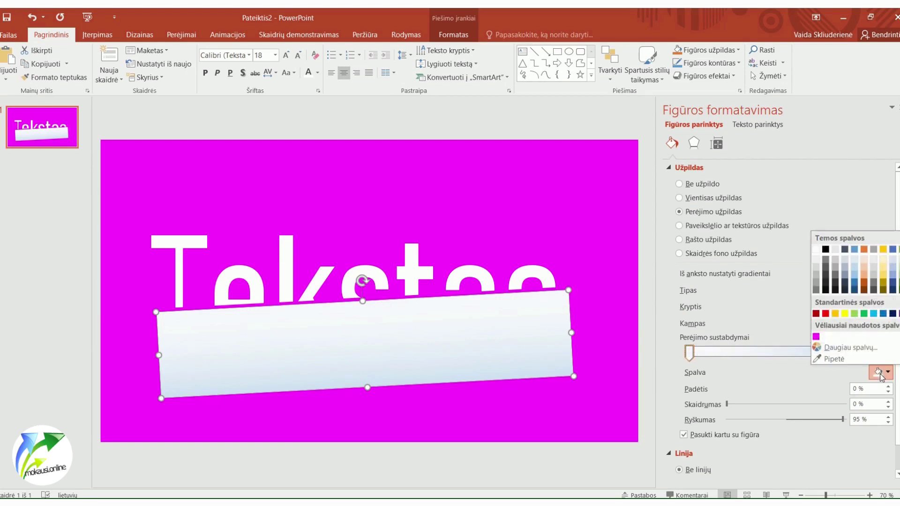
pyautogui.click(827, 250)
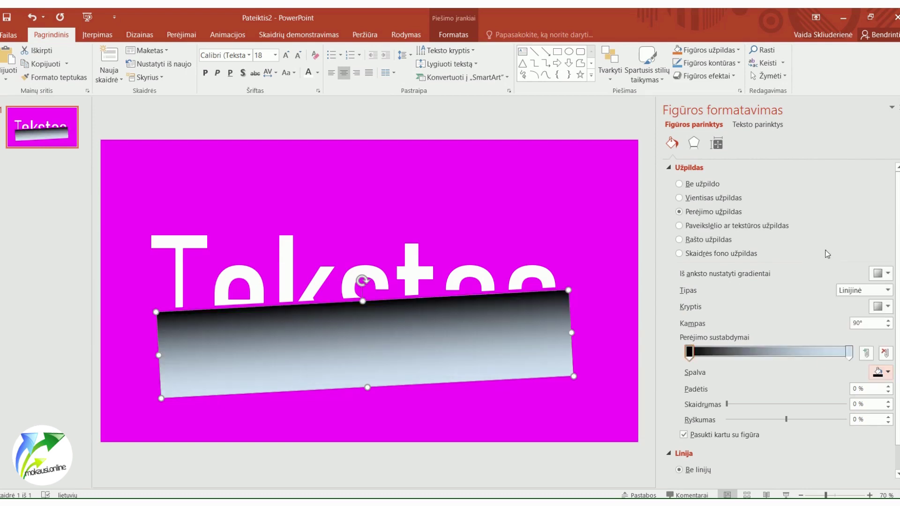
pyautogui.click(849, 354)
pyautogui.click(881, 373)
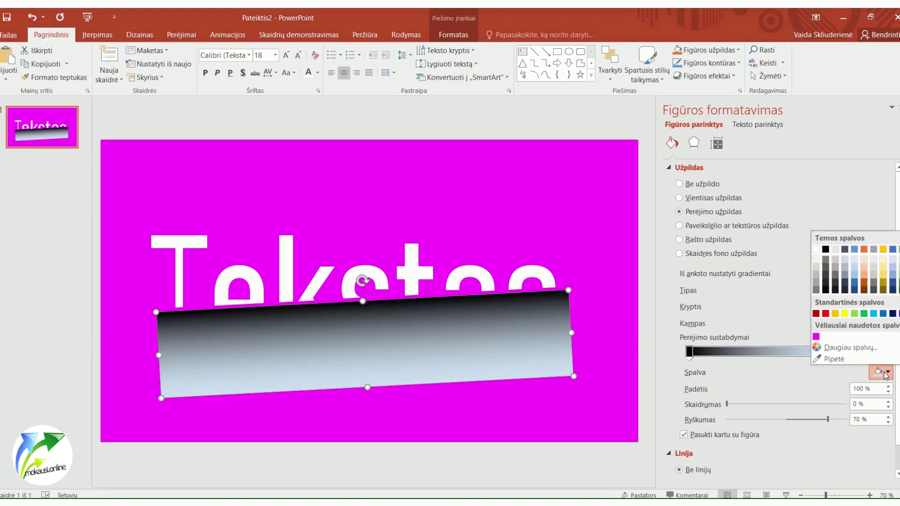
pyautogui.click(817, 336)
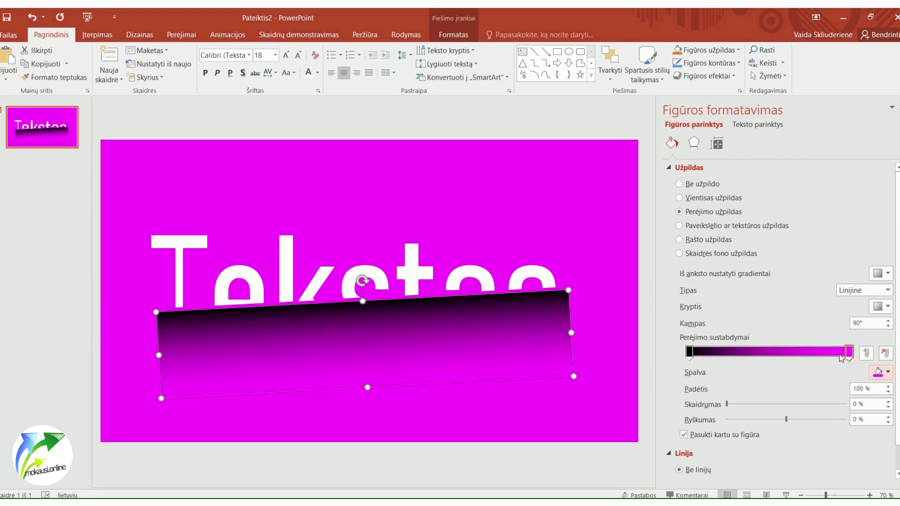
pyautogui.moveTo(850, 353); pyautogui.dragTo(714, 353)
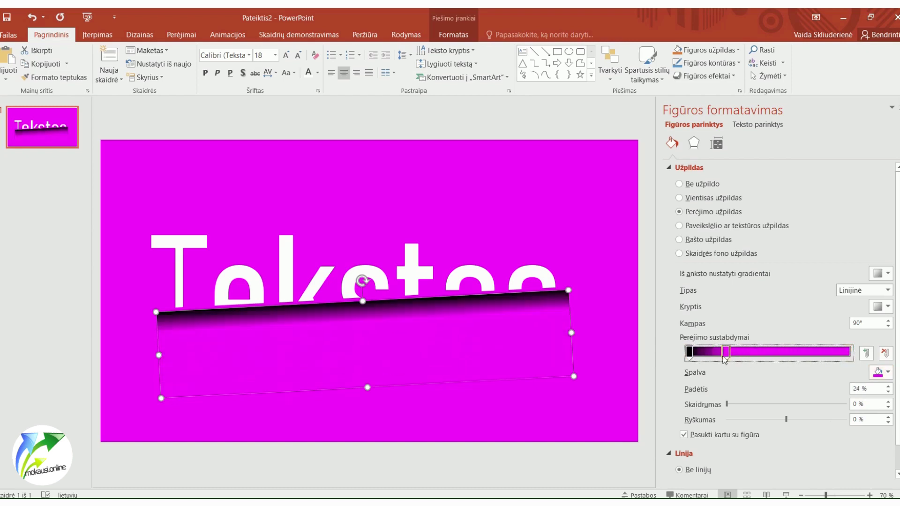
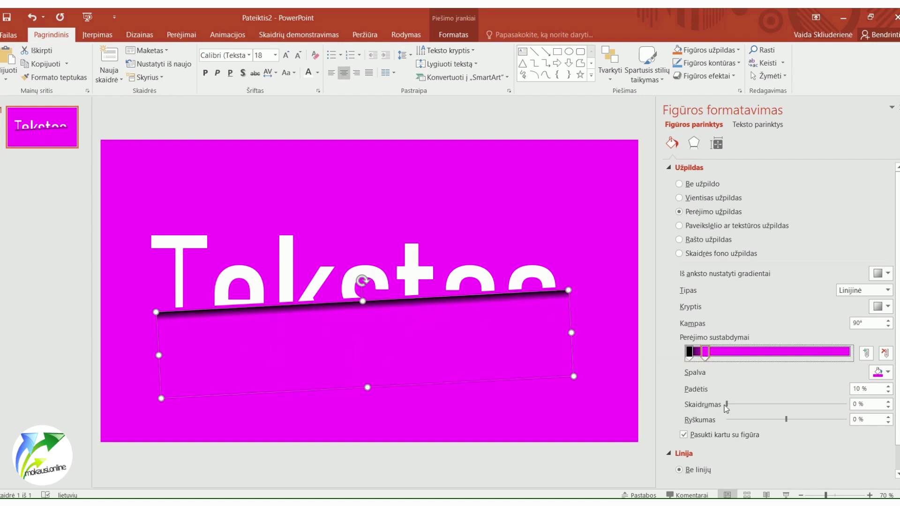
# Step: Set the magenta gradient stop to 100% transparency and lighten the black shadow stop's transparency
pyautogui.moveTo(727, 404)
pyautogui.mouseDown()
pyautogui.moveTo(836, 407)
pyautogui.moveTo(721, 412)
pyautogui.moveTo(854, 407)
pyautogui.mouseUp()
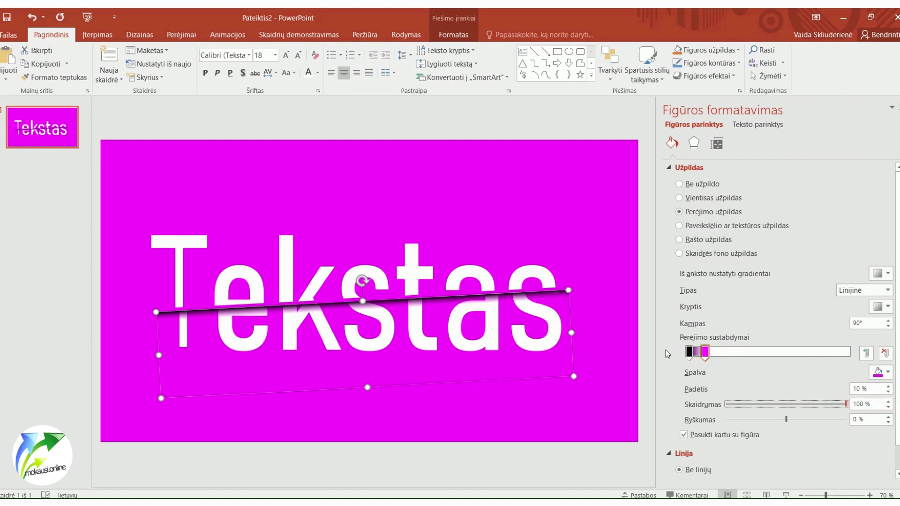
pyautogui.click(689, 352)
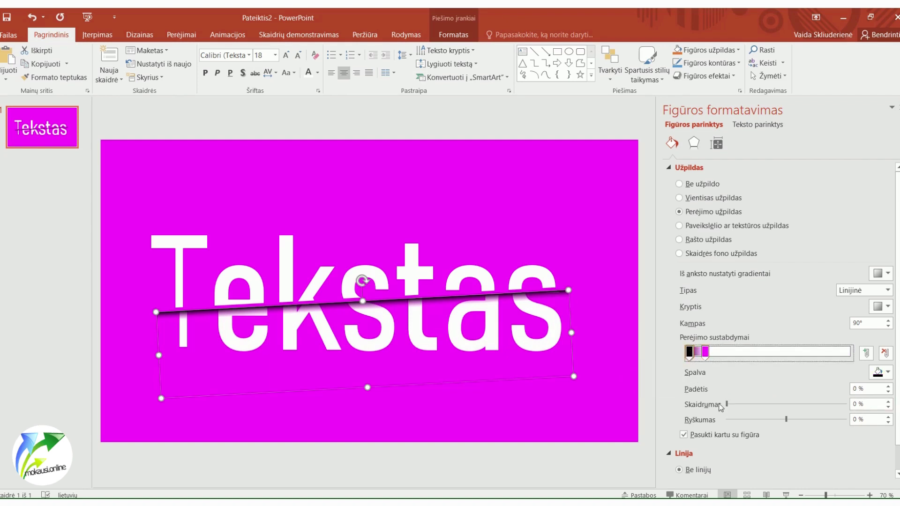
pyautogui.moveTo(726, 405); pyautogui.dragTo(758, 406)
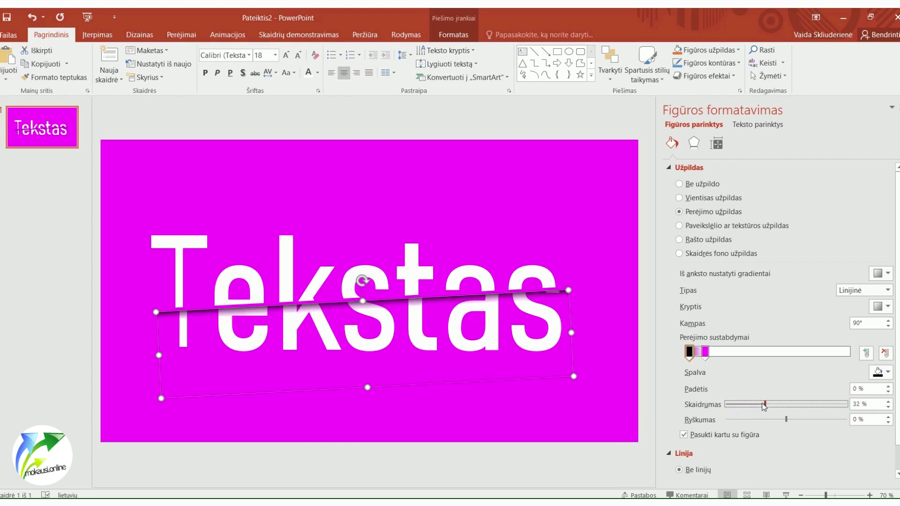
pyautogui.click(705, 353)
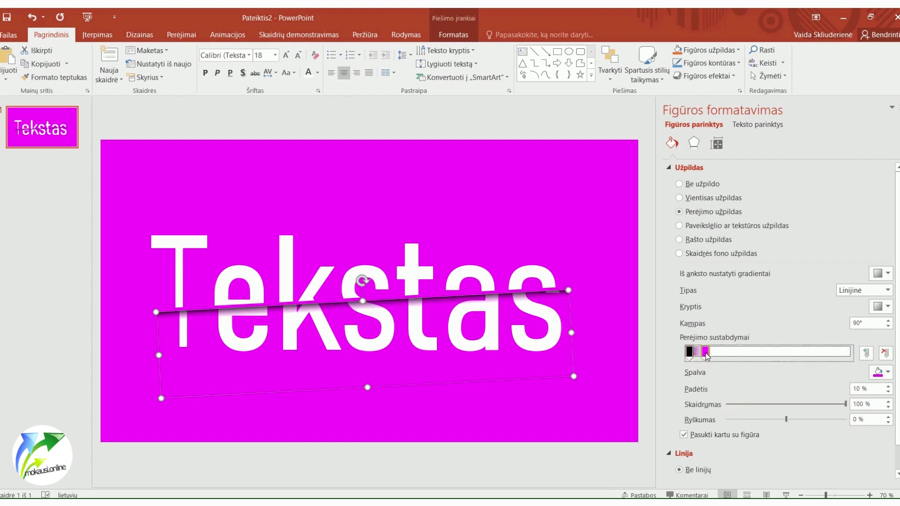
# Step: Deselect the strip, insert a blank slide 2 after the Tekstas slide, and return to slide 1
pyautogui.click(592, 361)
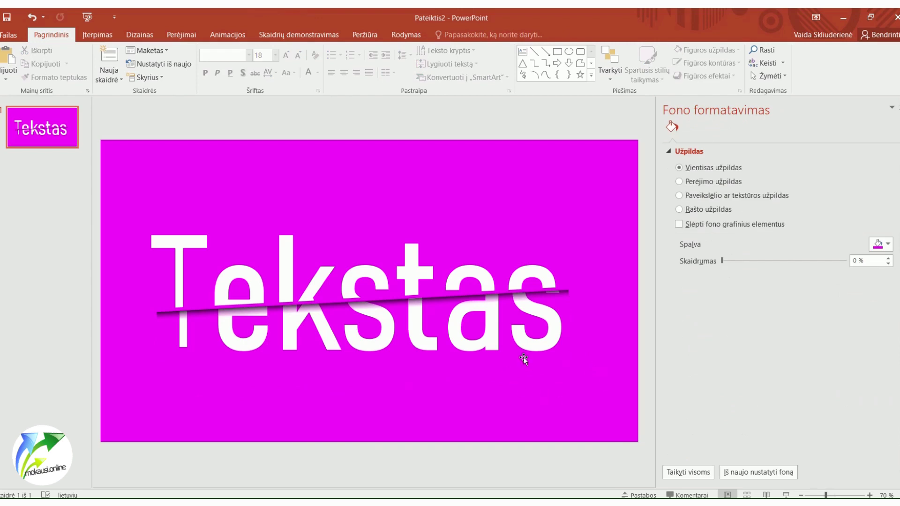
pyautogui.click(69, 230)
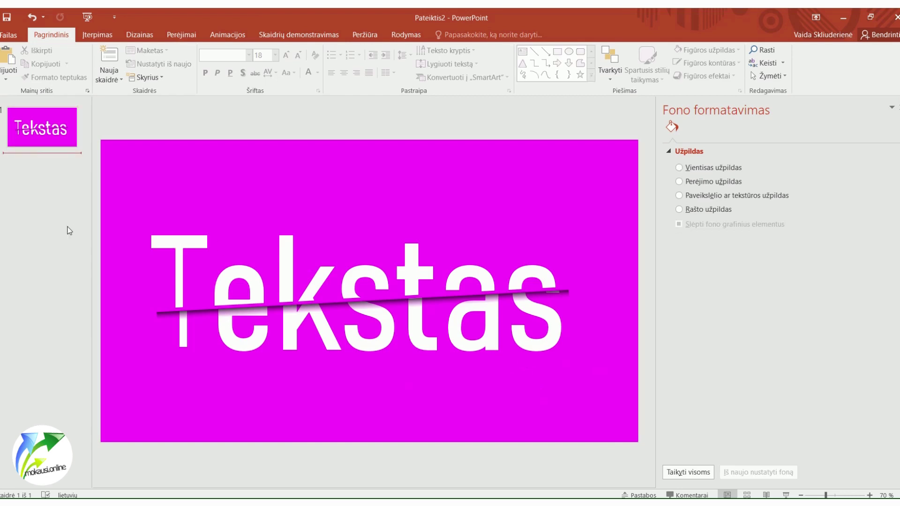
pyautogui.press('Return')
pyautogui.click(56, 131)
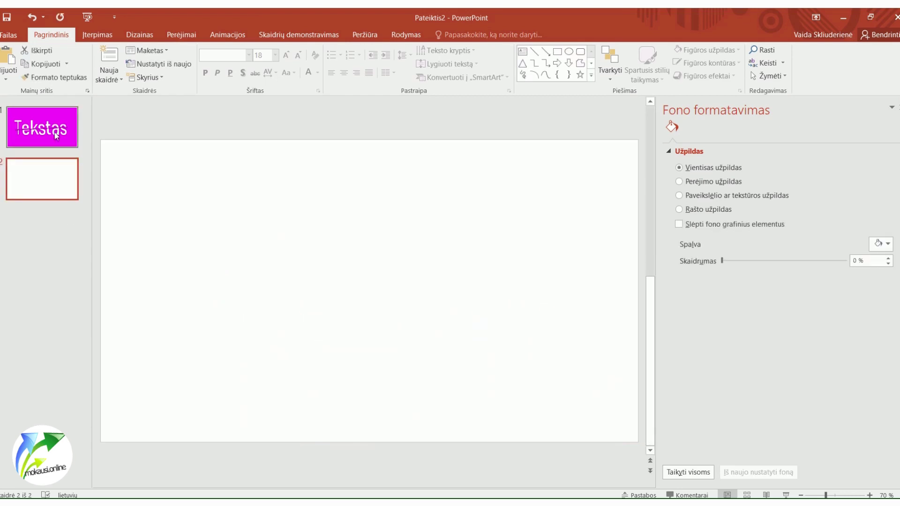